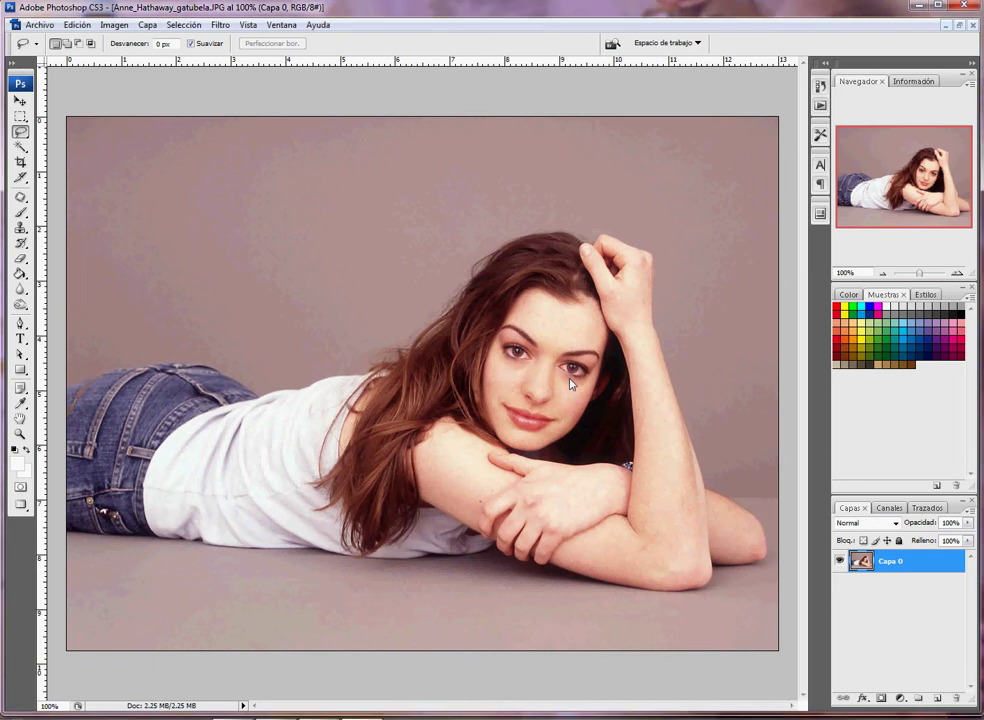
Step: Switch to the tamasi II.png document with the cut-out painted face
key(ctrl+Tab)
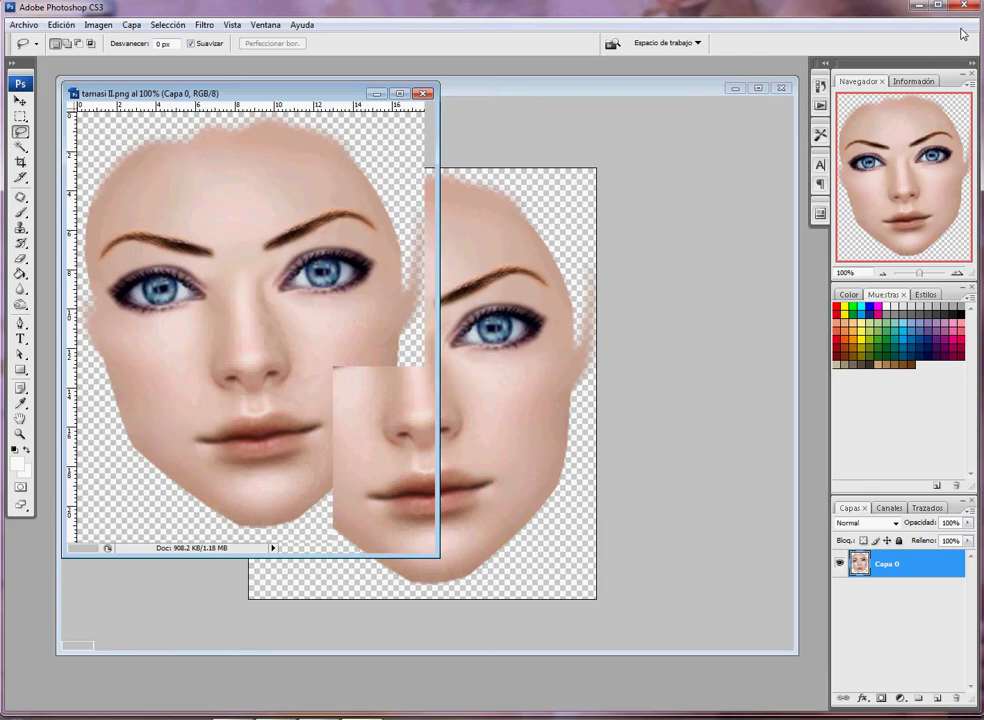
Step: Float the document windows and drag the painted face into the woman's photo
click(958, 24)
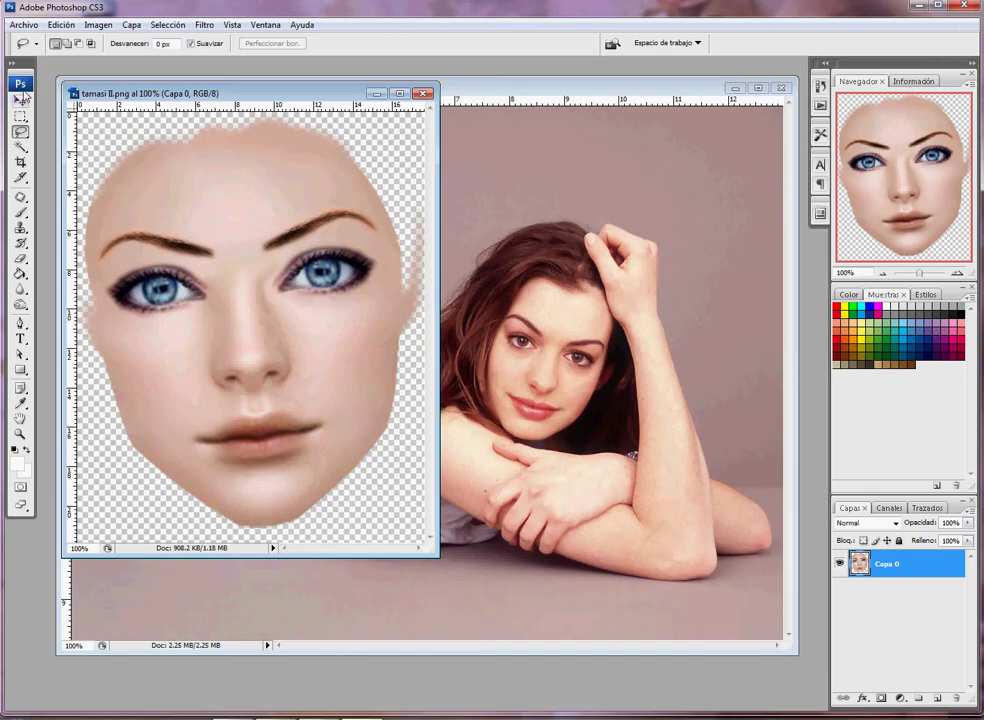
click(20, 101)
drag(237, 202, 527, 340)
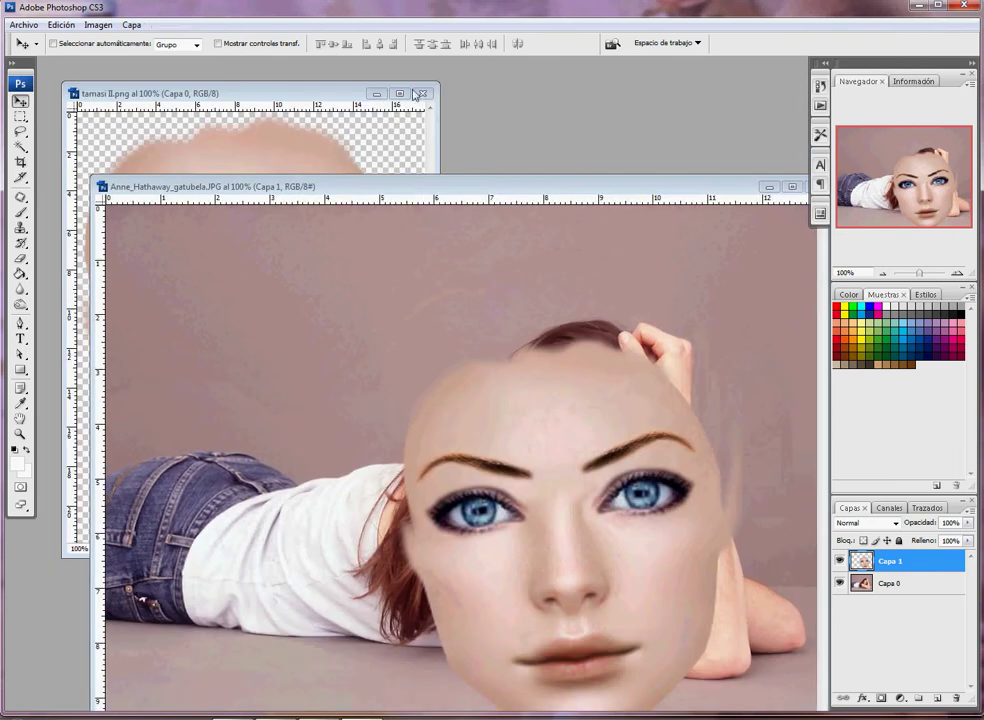
drag(378, 92, 412, 190)
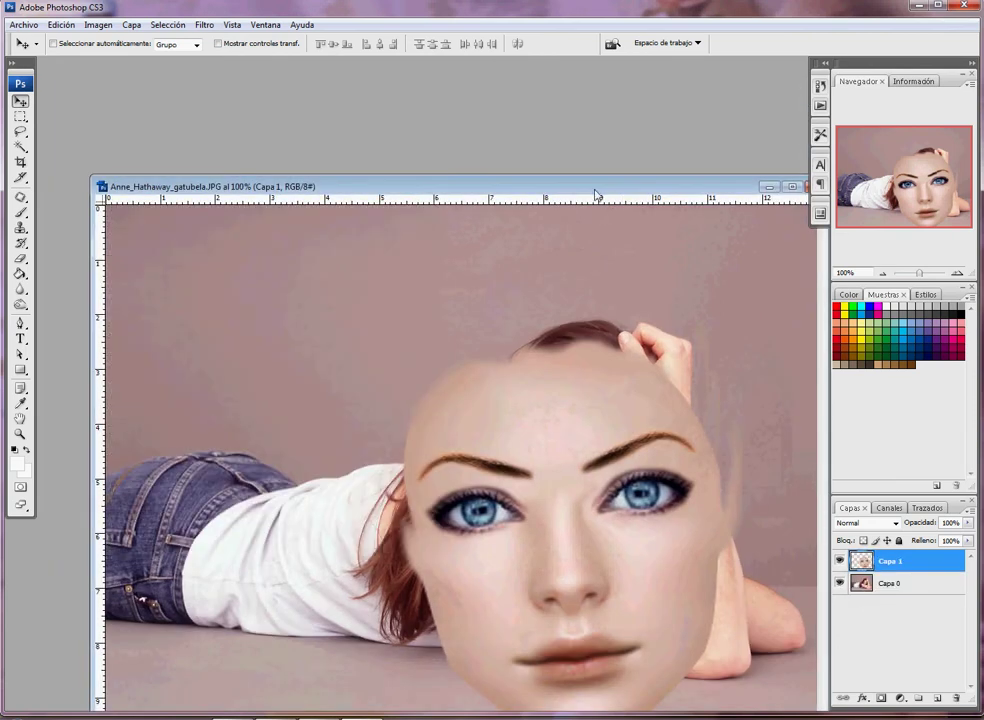
drag(600, 187, 545, 63)
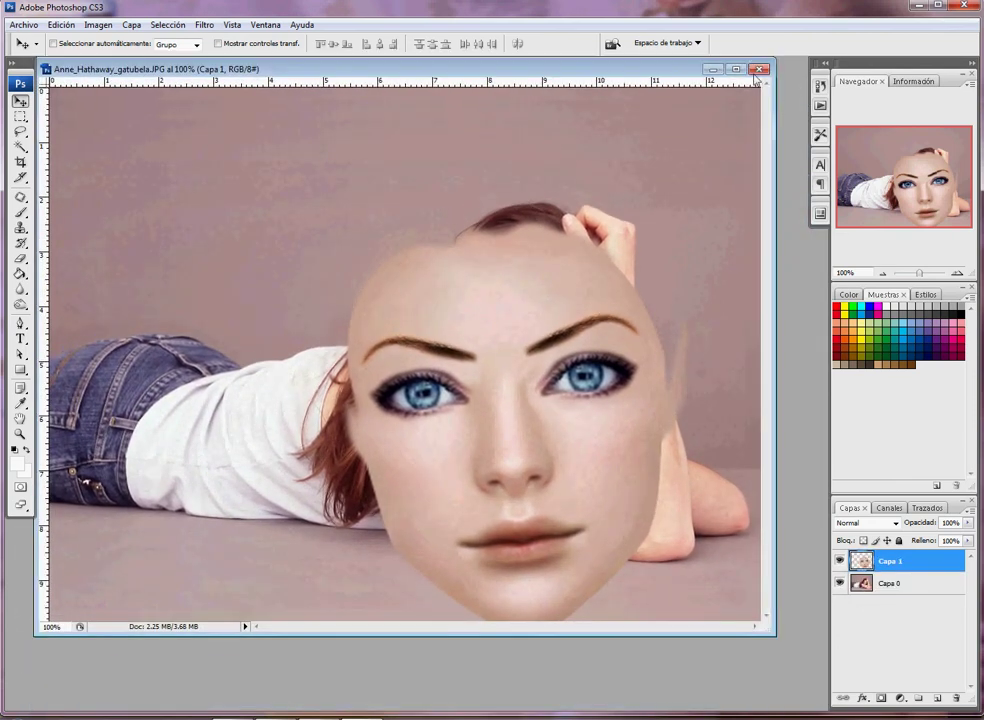
click(736, 63)
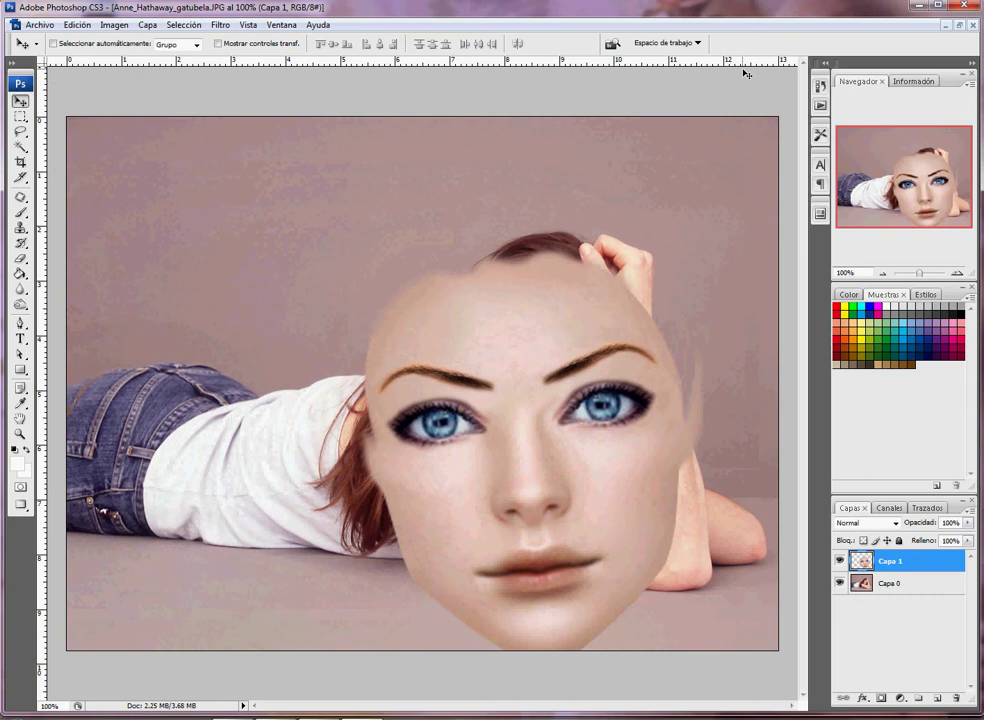
Step: Flip the painted face horizontally (Voltear horizontal) and move it to the upper left
key(ctrl+t)
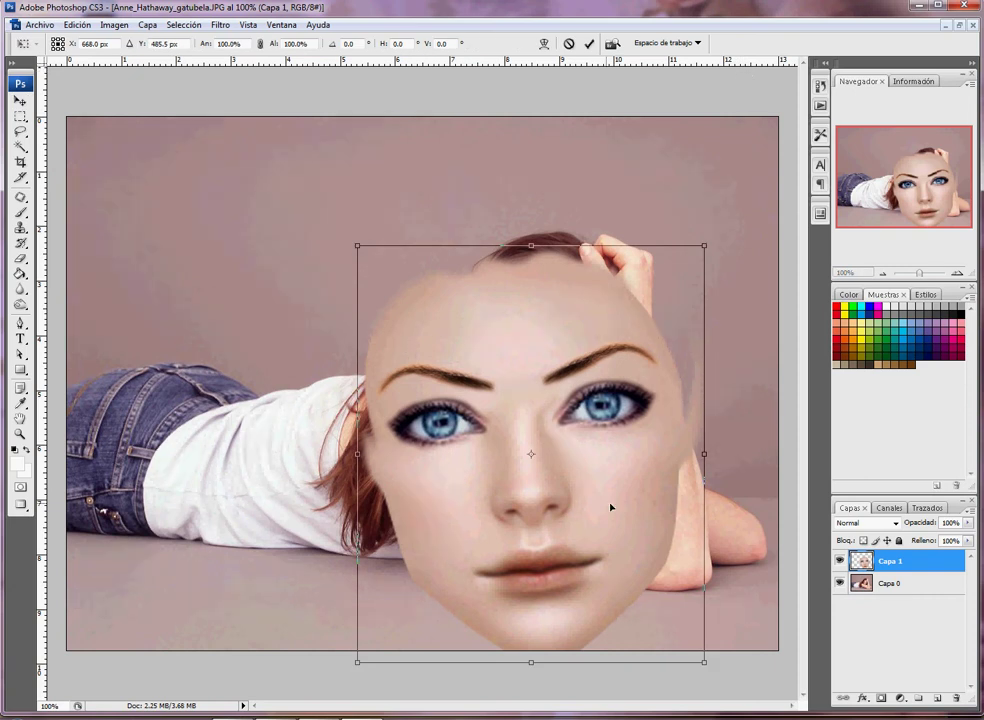
right_click(607, 507)
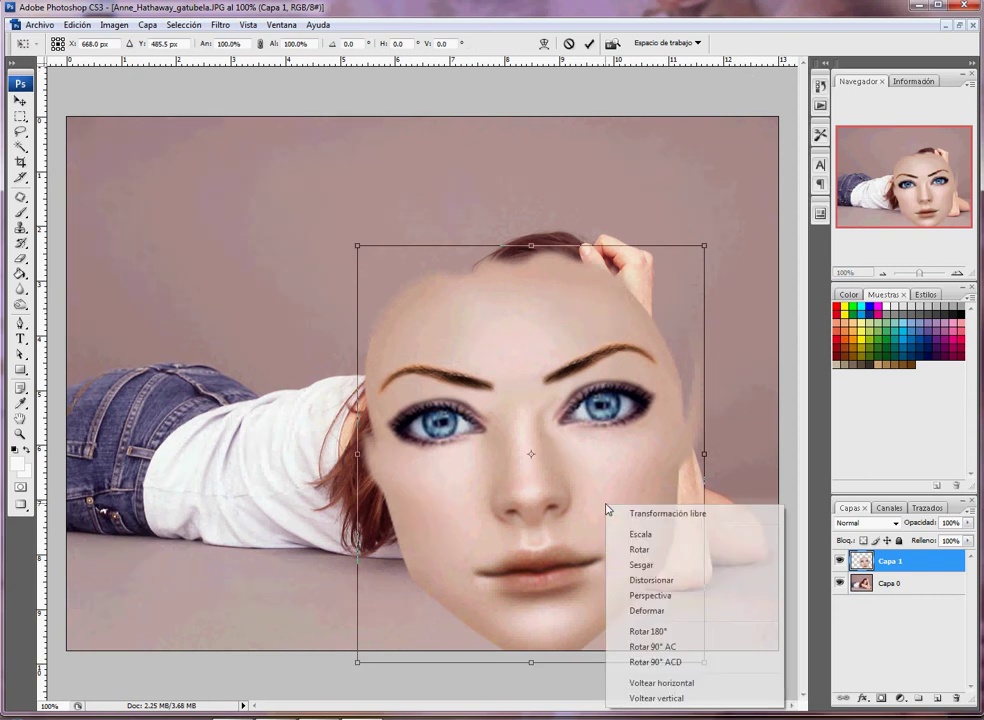
click(680, 684)
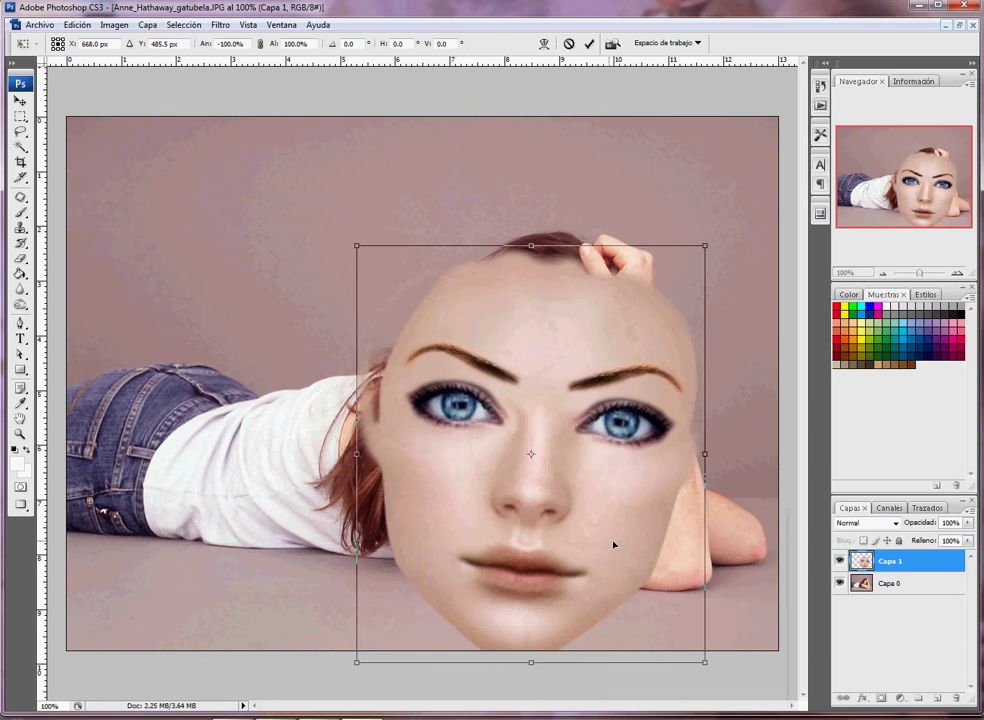
drag(613, 540, 379, 418)
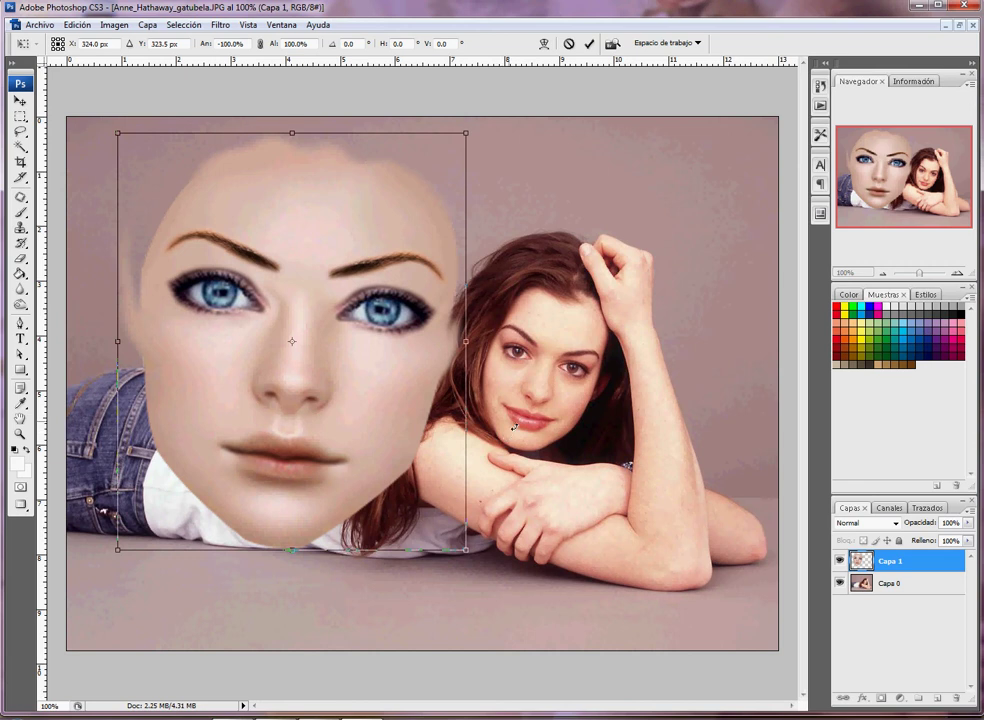
key(Return)
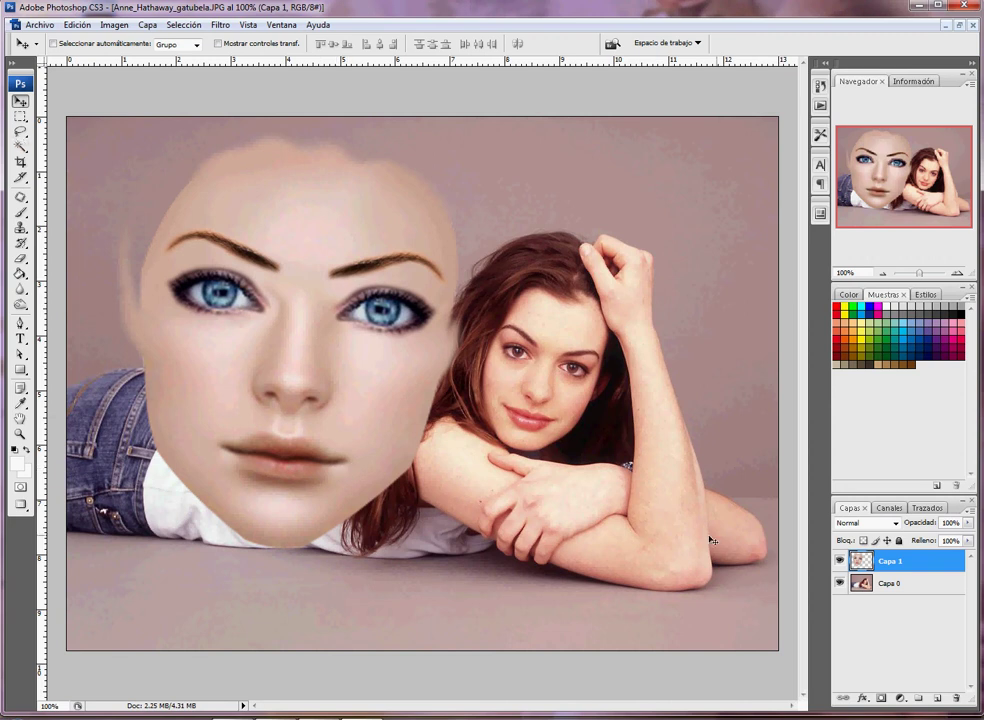
Step: Lasso the face's nose, mouth and cheeks and copy them onto new layer Capa 2
click(20, 131)
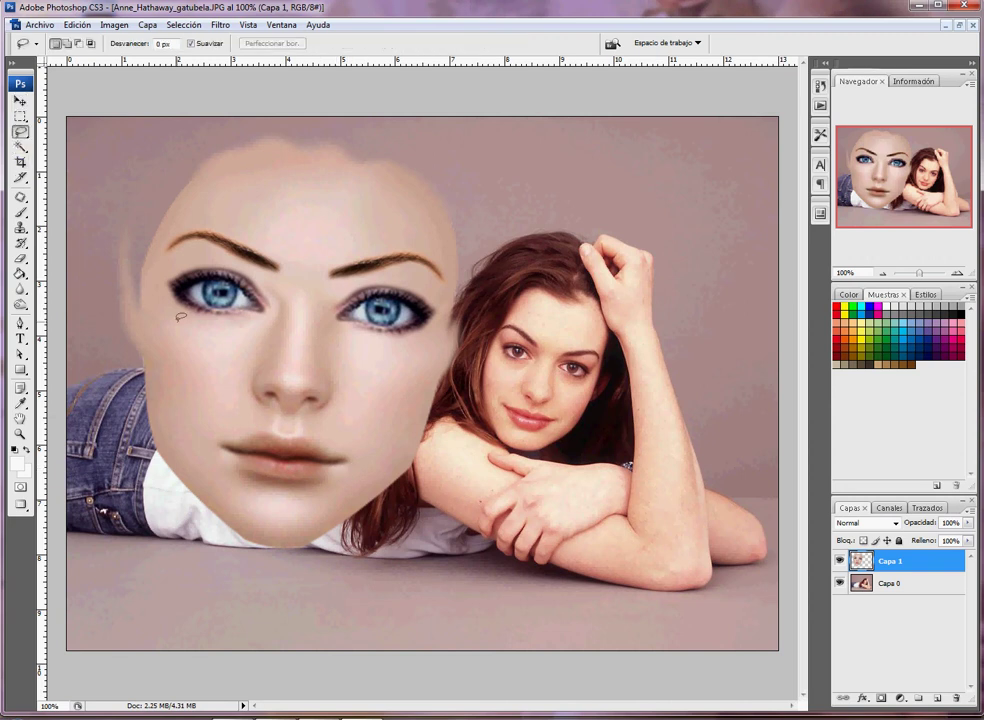
mouse_move(150, 322)
mouse_down()
mouse_move(165, 417)
mouse_move(204, 461)
mouse_move(234, 451)
mouse_move(263, 422)
mouse_move(324, 438)
mouse_move(334, 479)
mouse_move(352, 490)
mouse_move(390, 466)
mouse_move(422, 377)
mouse_move(422, 352)
mouse_move(404, 341)
mouse_move(310, 322)
mouse_move(150, 320)
mouse_up()
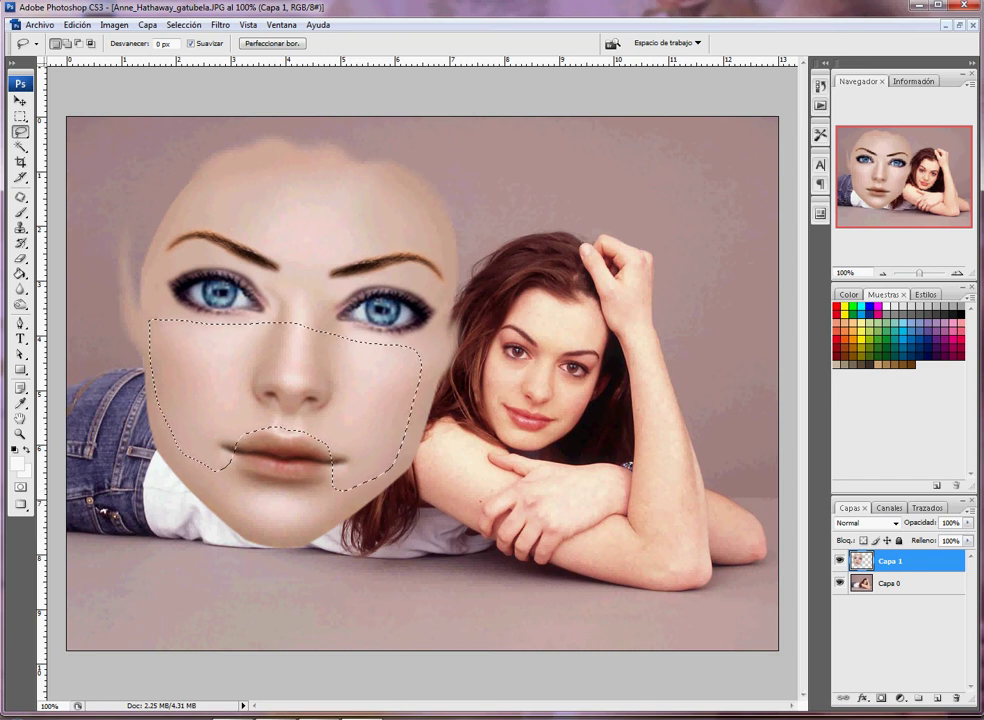
key(ctrl+d)
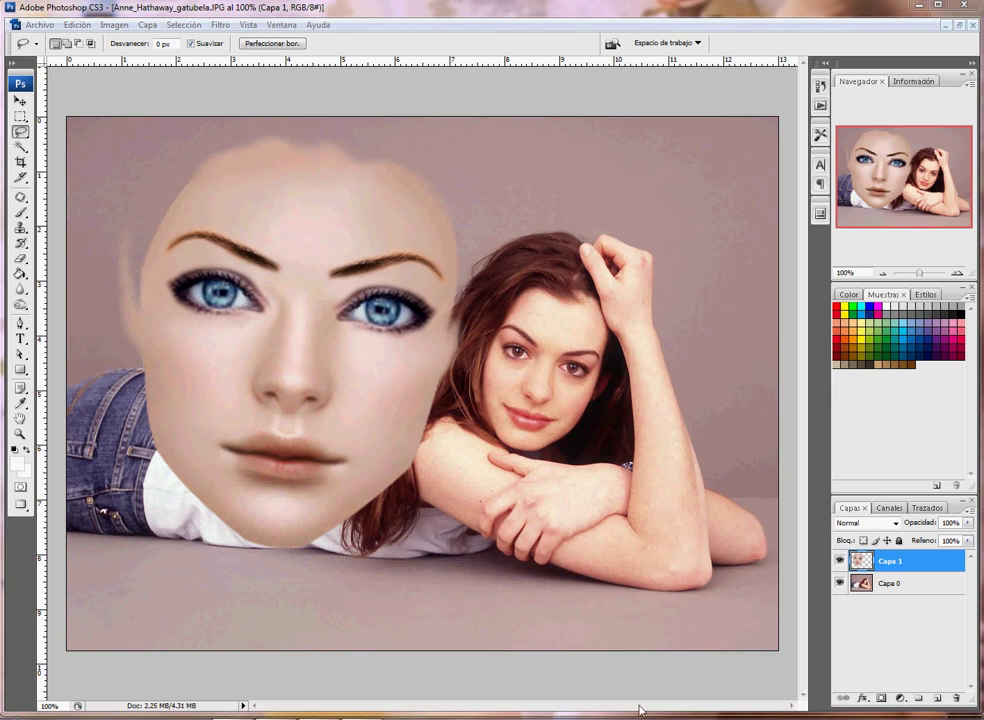
key(ctrl+z)
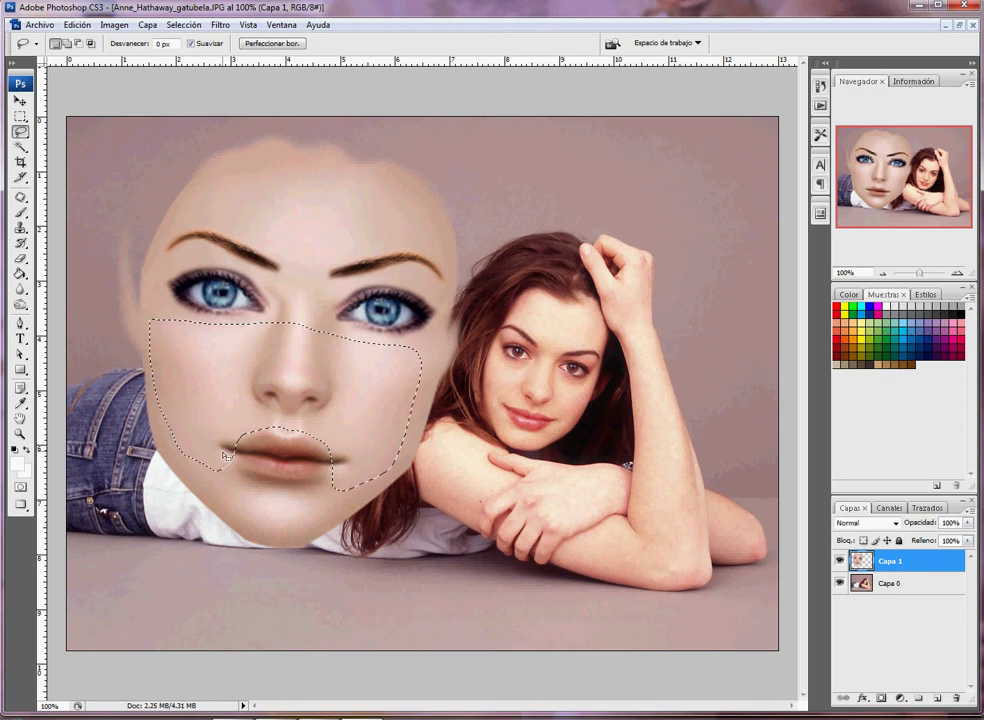
right_click(320, 369)
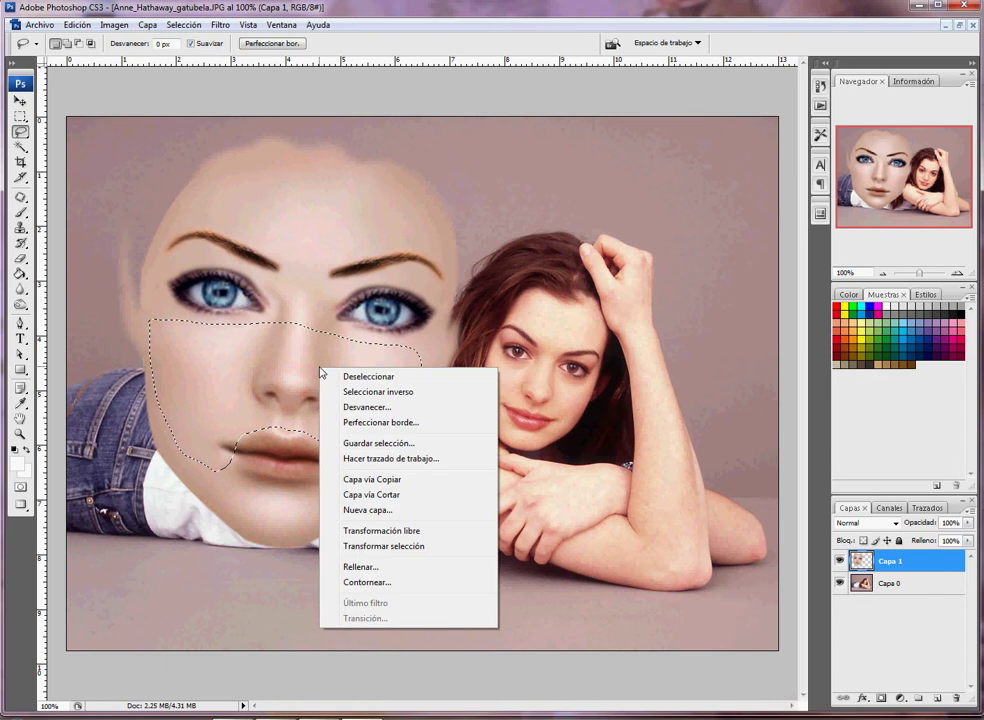
click(384, 485)
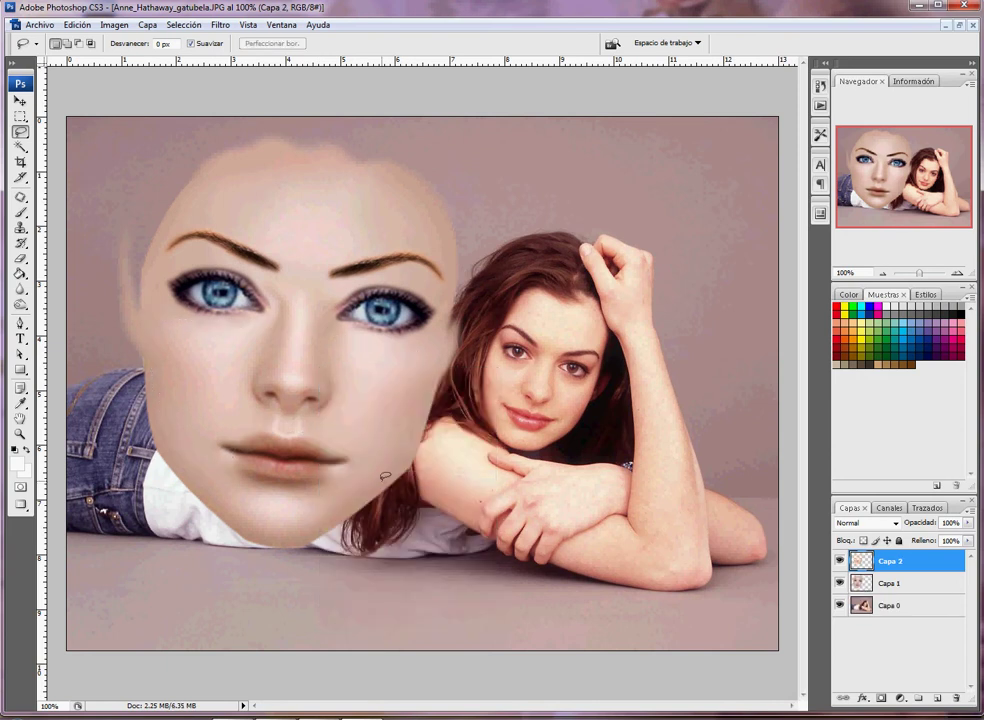
Step: Rename Capa 2 to piel and hide it, keeping Capa 1 visible and active
click(839, 583)
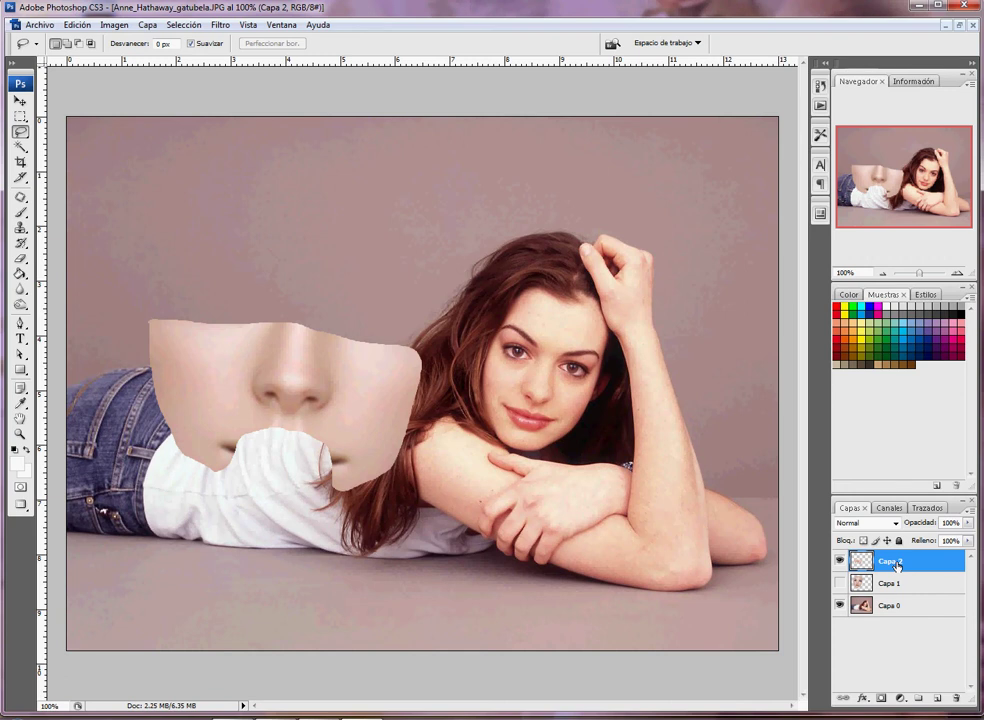
double_click(897, 565)
text(P)
key(Return)
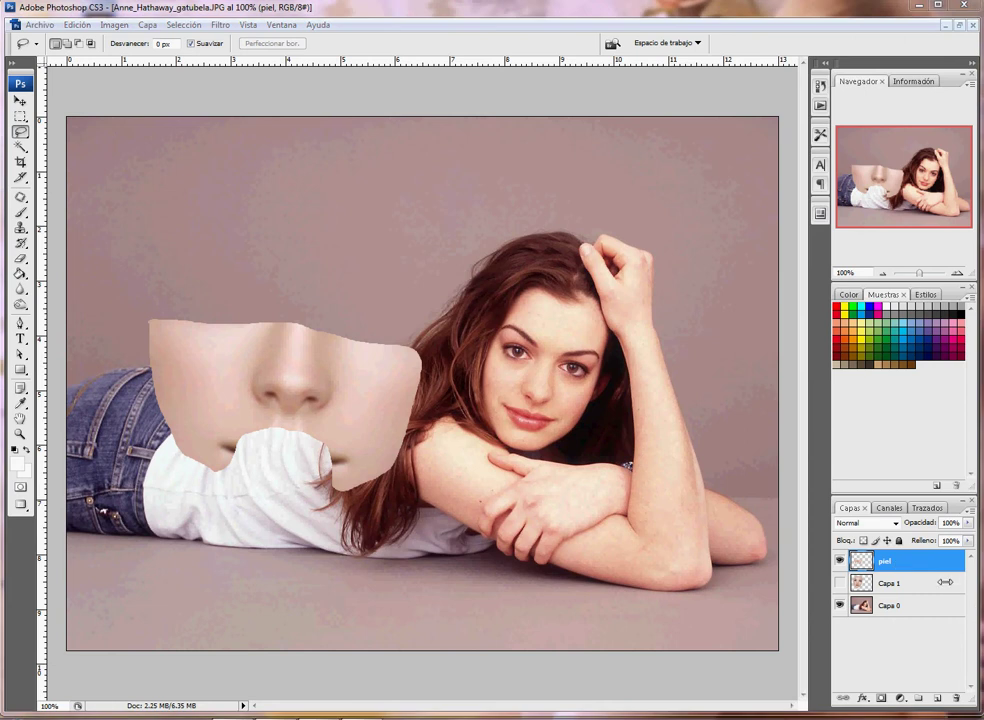
click(839, 583)
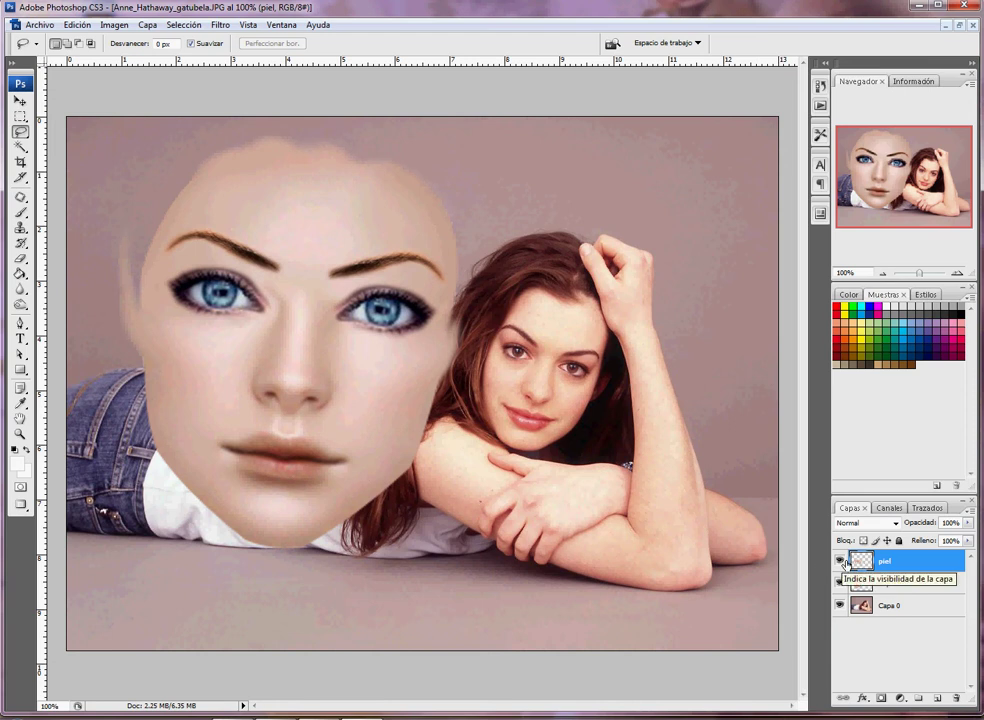
click(841, 562)
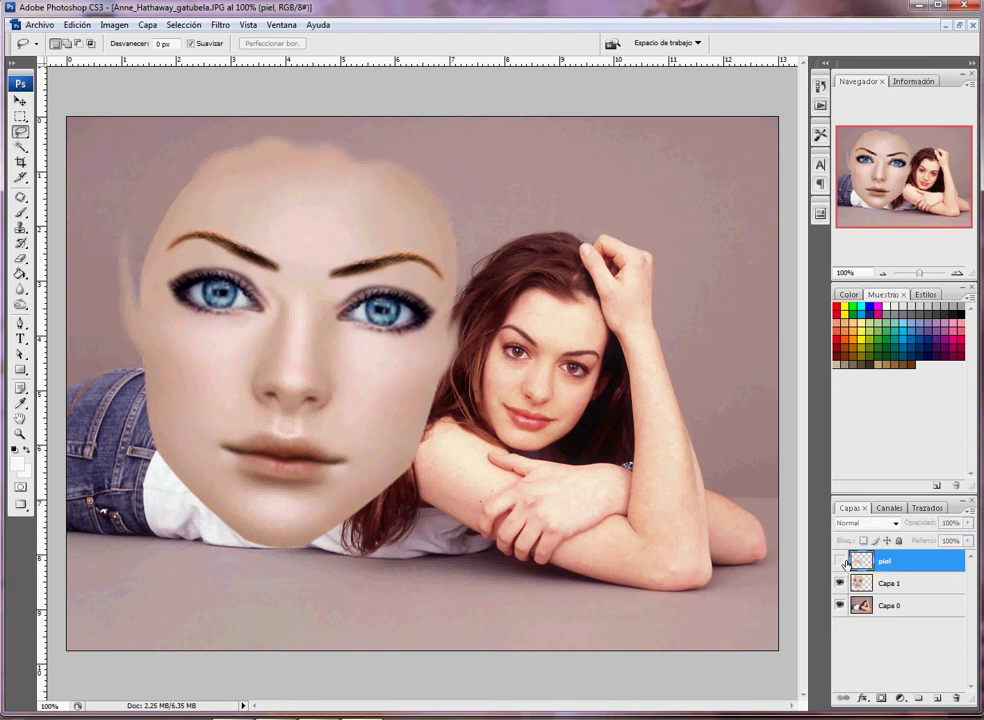
click(903, 588)
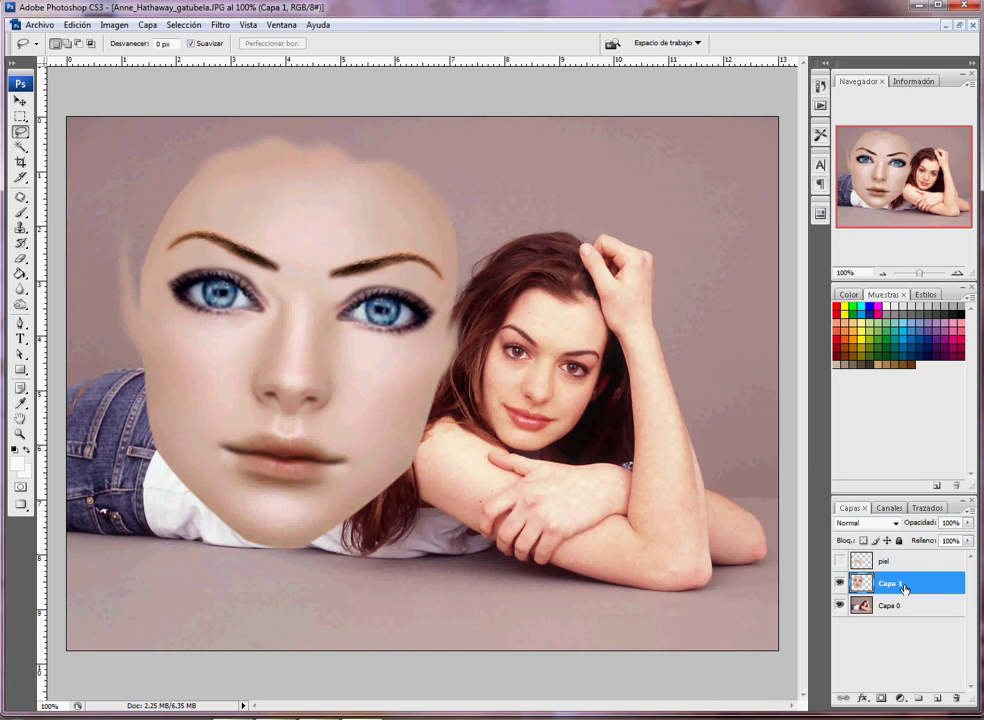
Step: Scale the painted face down and move it over the woman's face
key(ctrl+t)
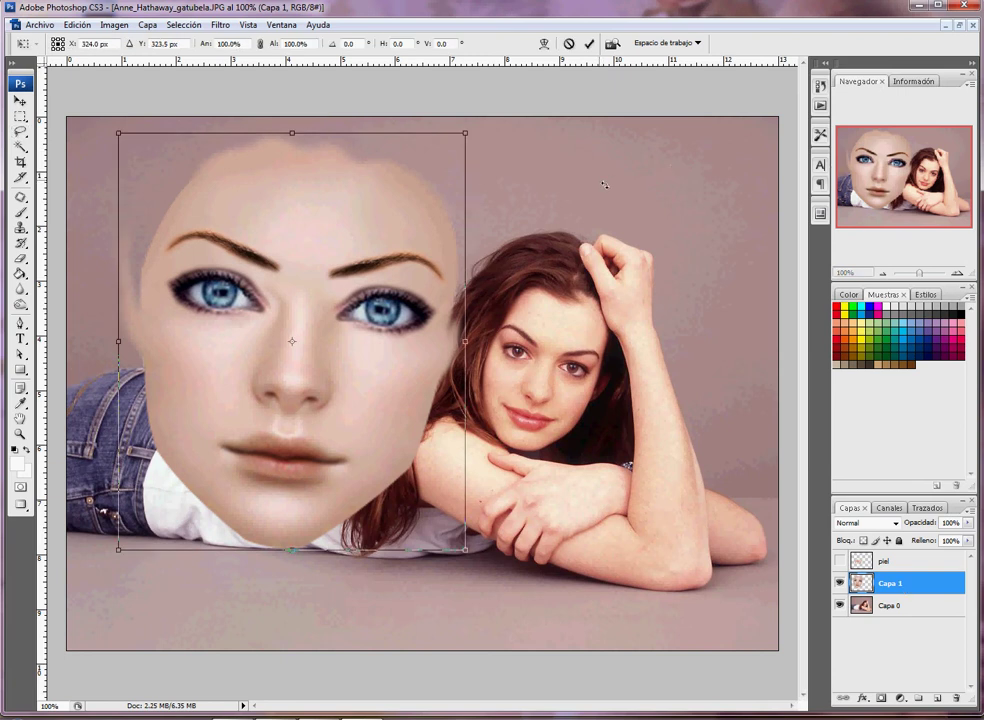
drag(476, 141, 292, 359)
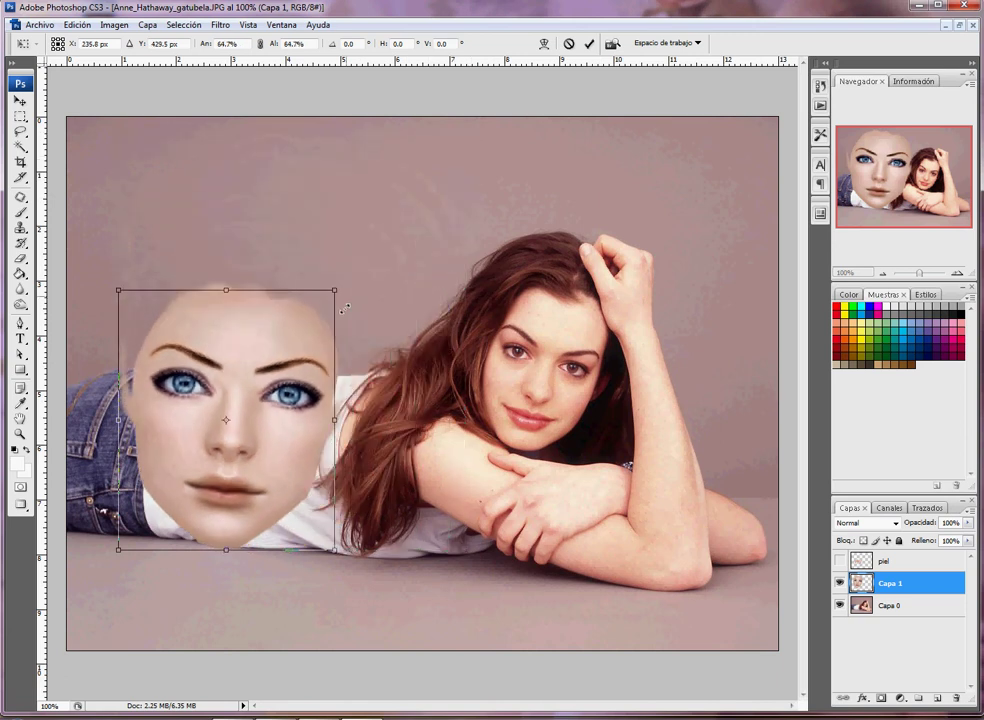
mouse_move(231, 406)
mouse_down()
mouse_move(584, 313)
mouse_move(573, 317)
mouse_up()
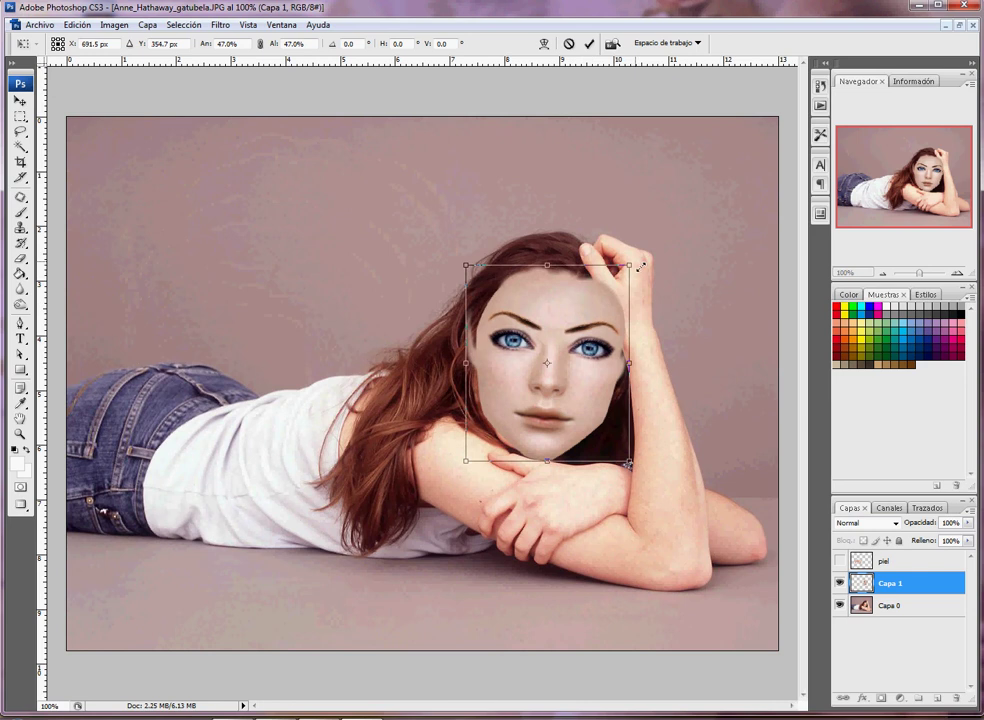
drag(638, 268, 609, 289)
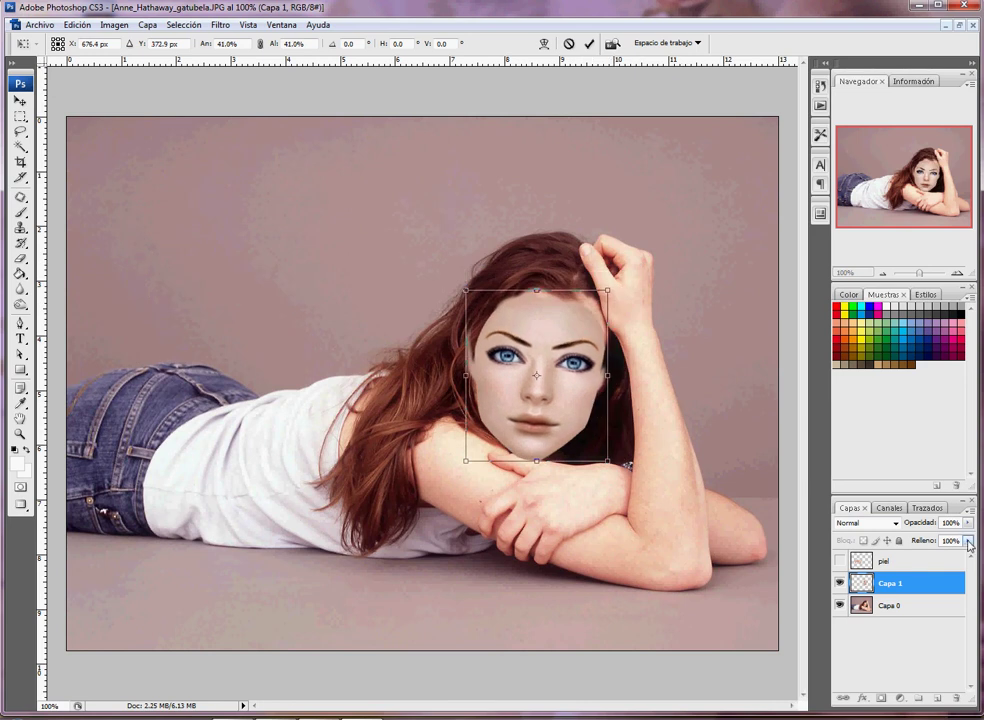
Step: With lowered fill, rotate the face about 11°, narrow and shorten it, then restore 100% fill
drag(968, 541, 932, 556)
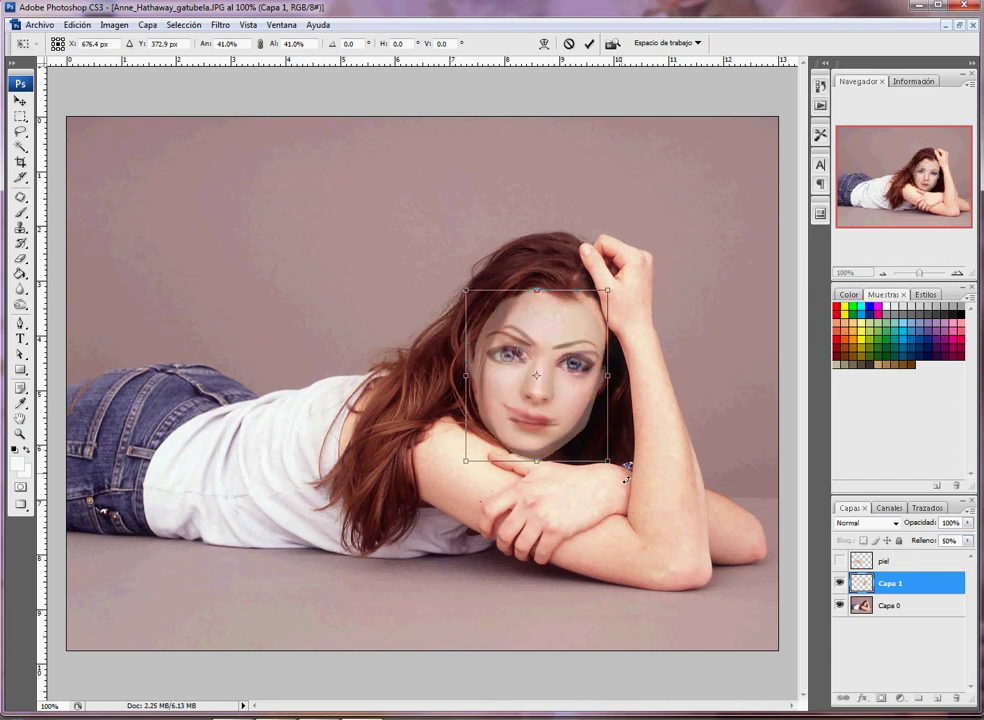
drag(627, 481, 606, 500)
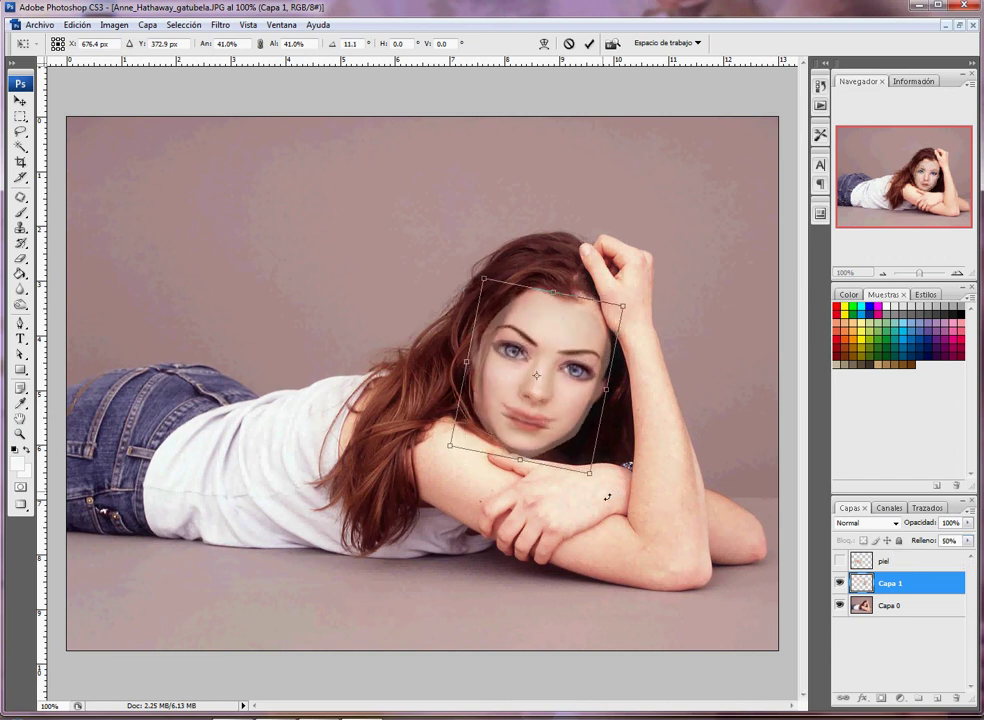
drag(610, 398, 602, 396)
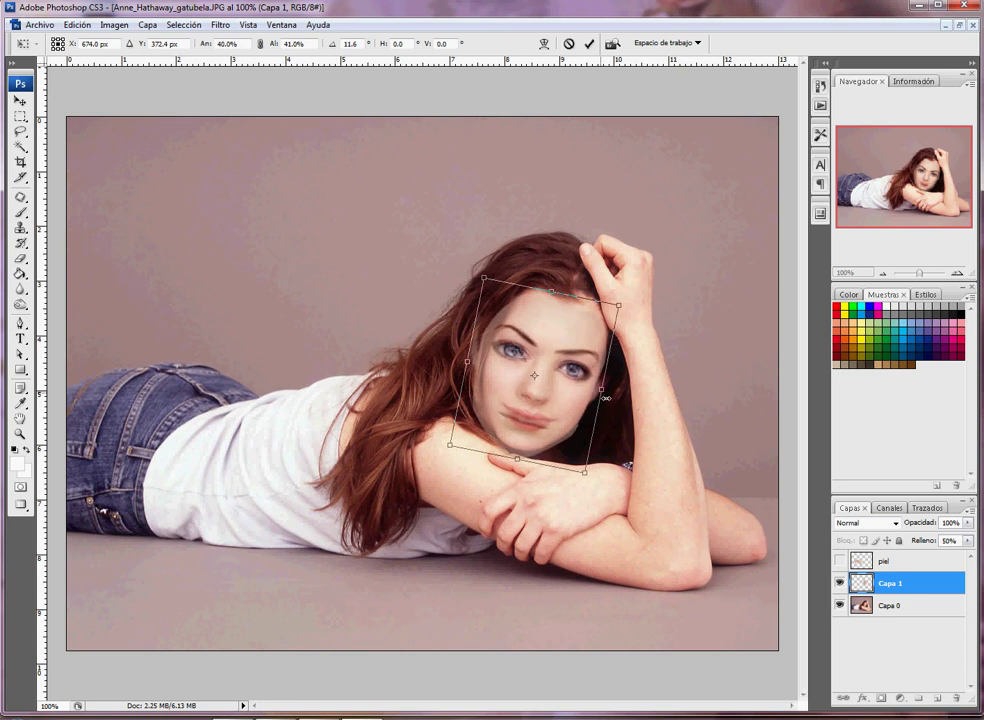
drag(471, 368, 478, 366)
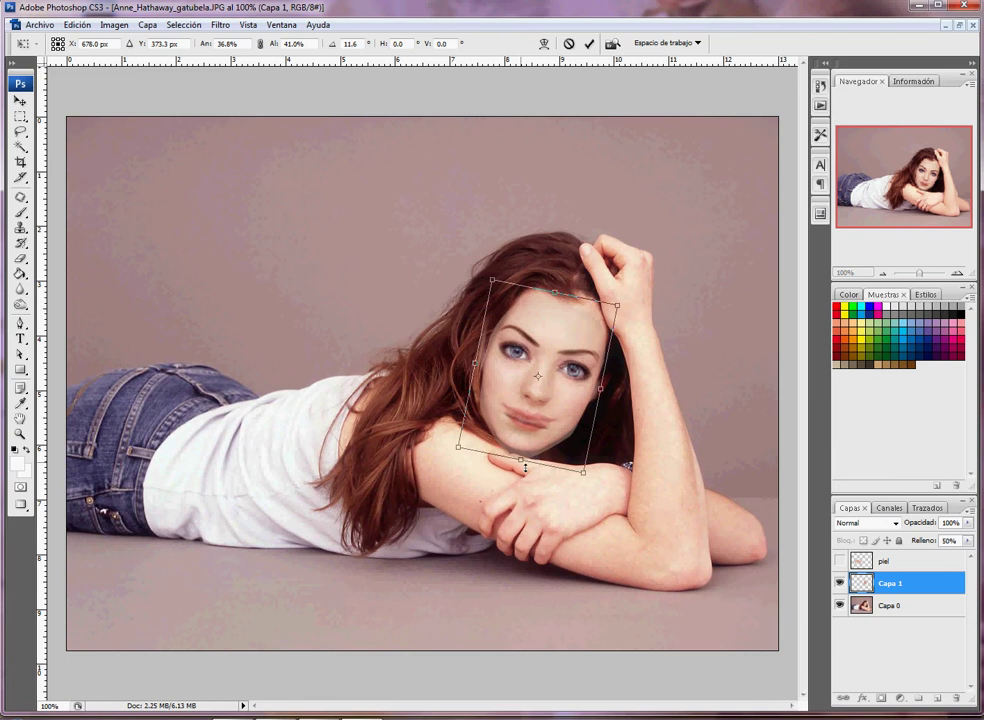
drag(525, 464, 527, 460)
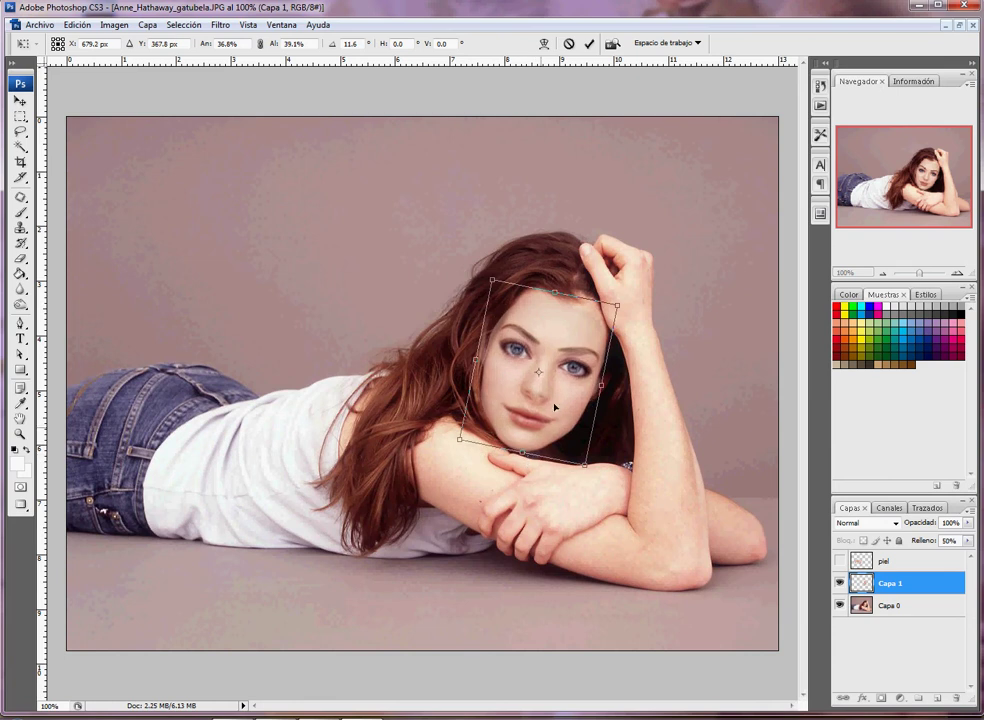
drag(557, 295, 559, 300)
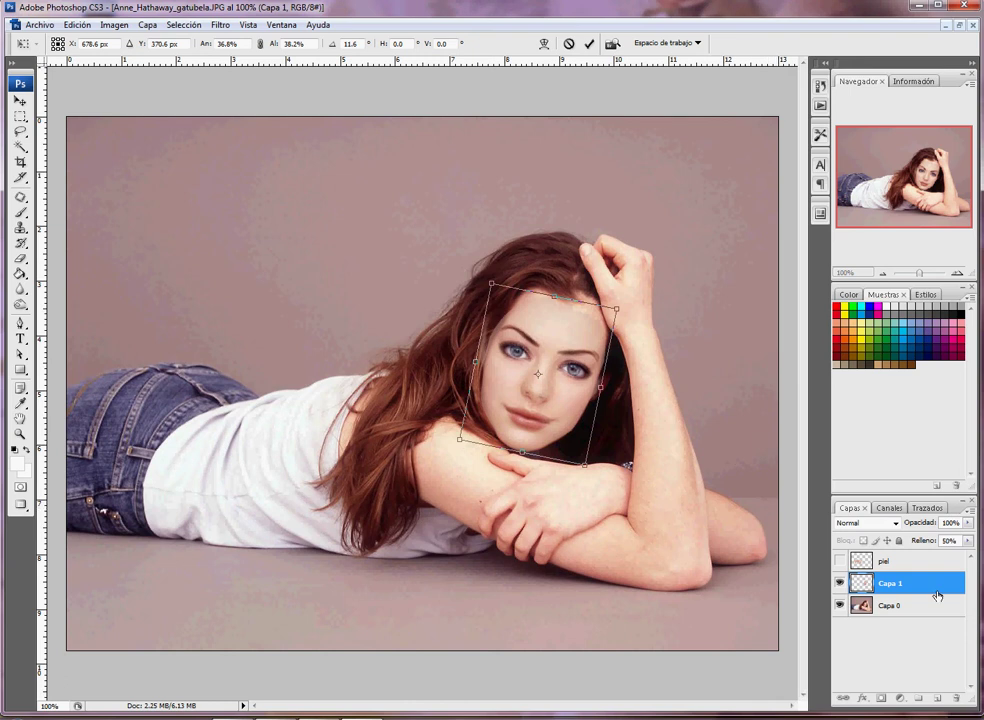
click(968, 541)
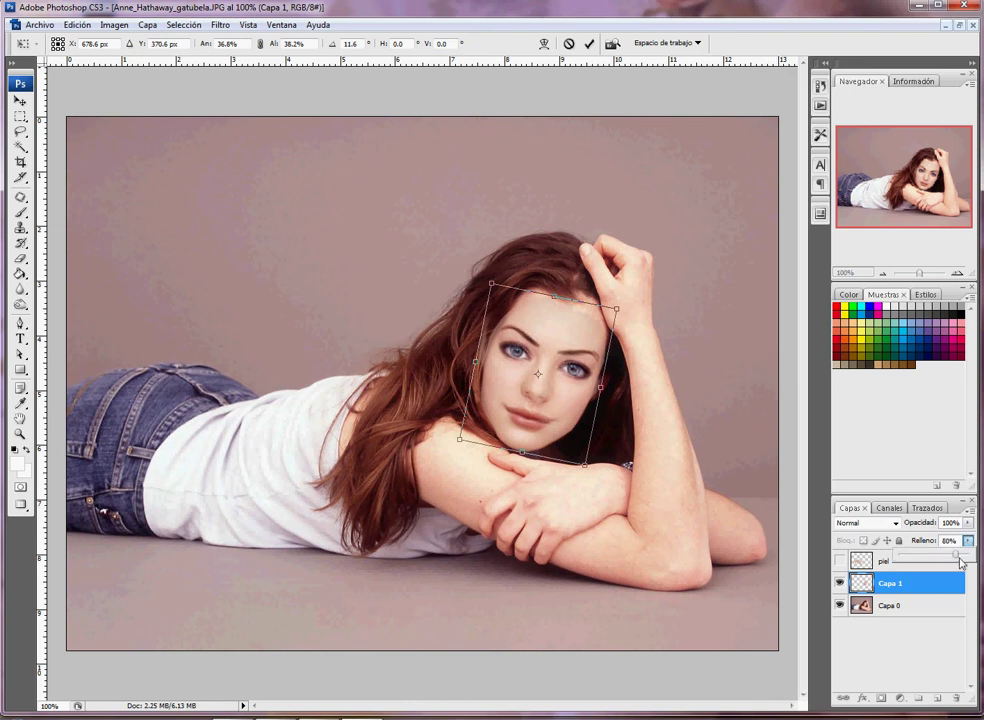
drag(936, 560, 971, 563)
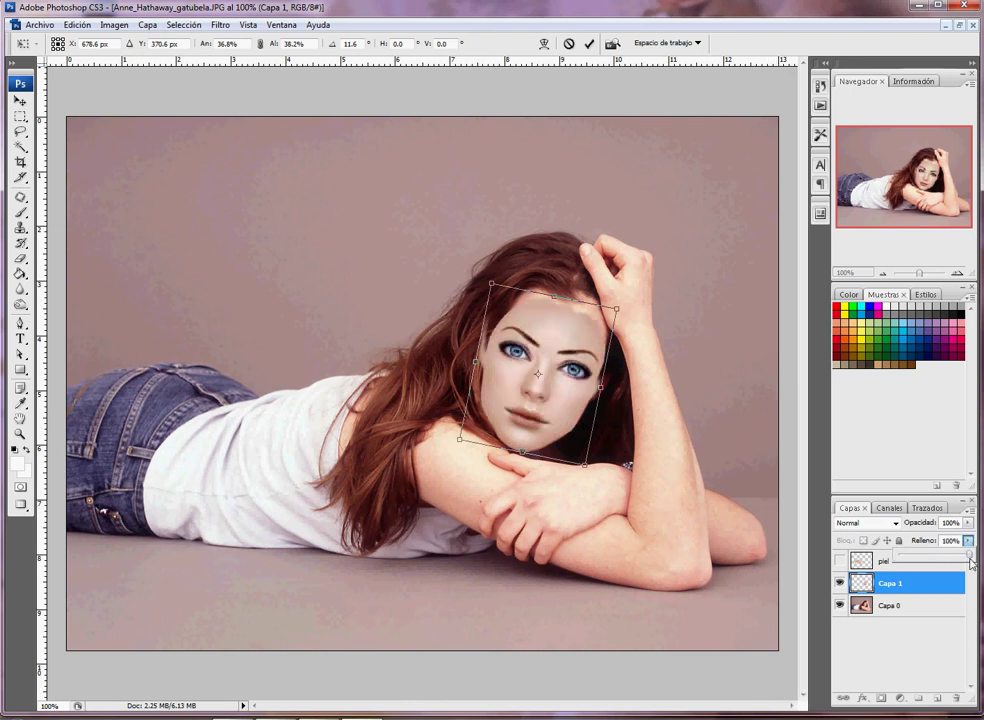
click(568, 531)
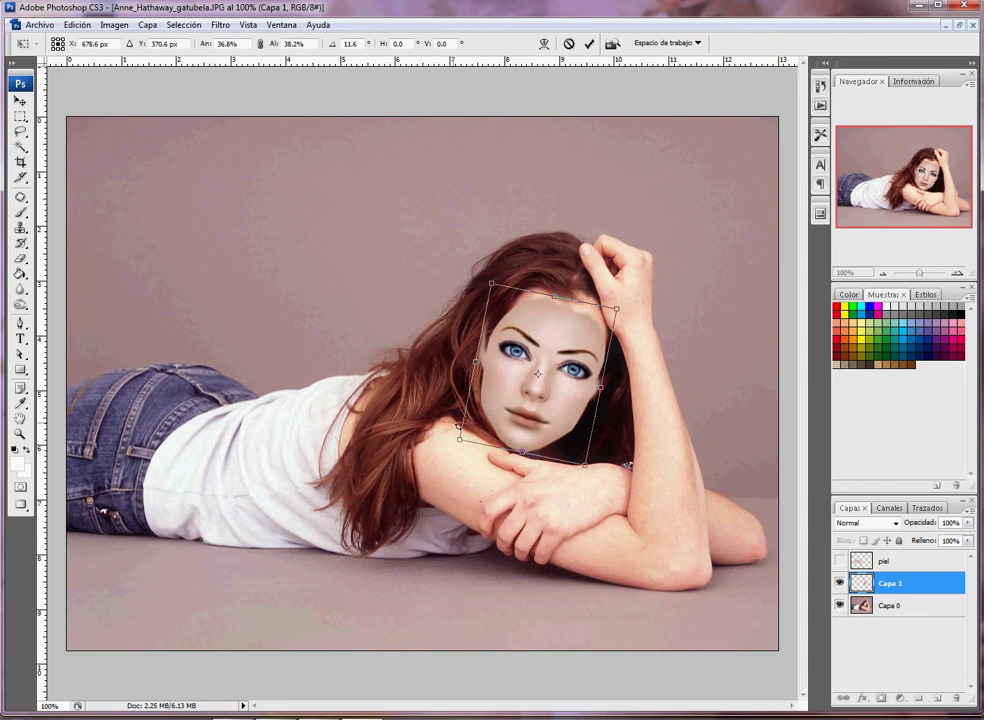
key(Return)
key(l)
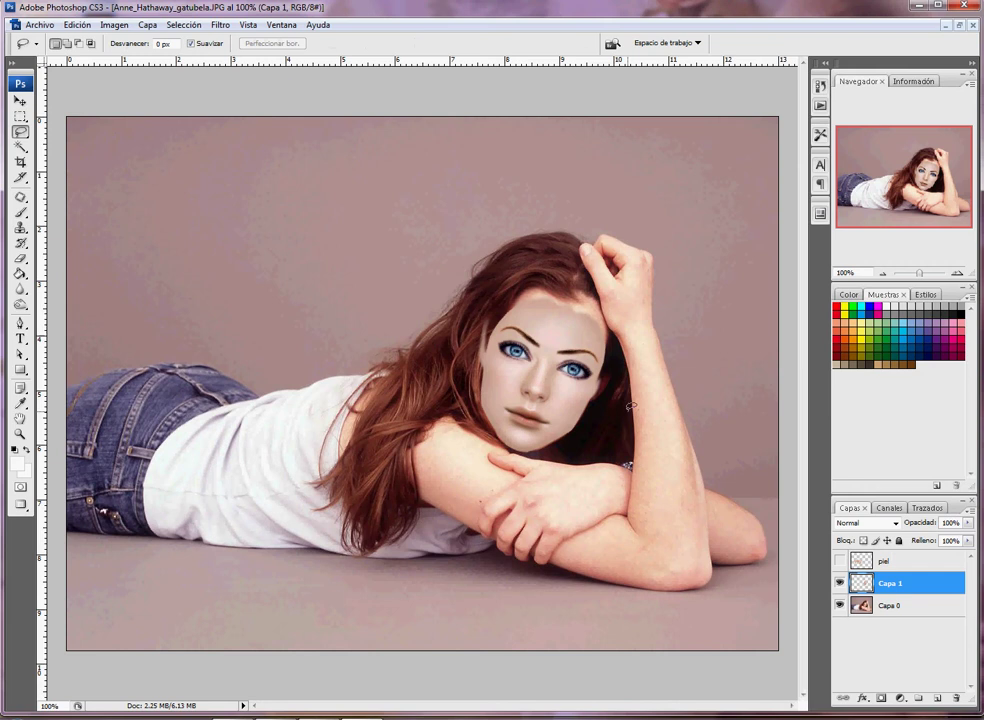
Step: Nudge the painted face two pixels up and two pixels right
key(ctrl+t)
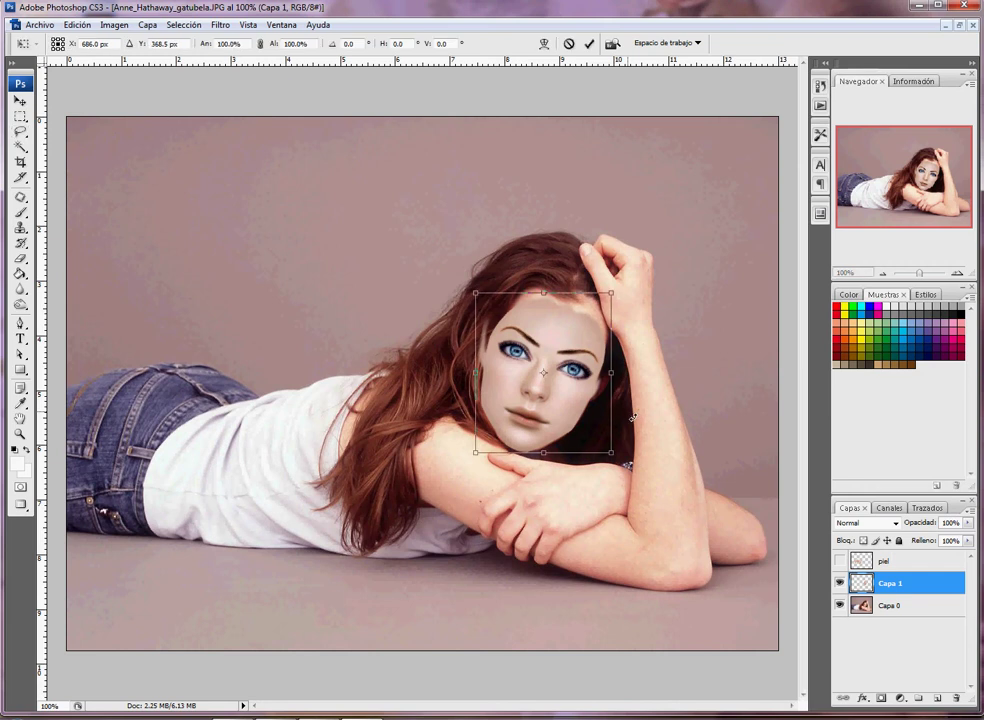
key(Up)
key(Up)
key(Up)
key(Right)
key(Right)
key(Right)
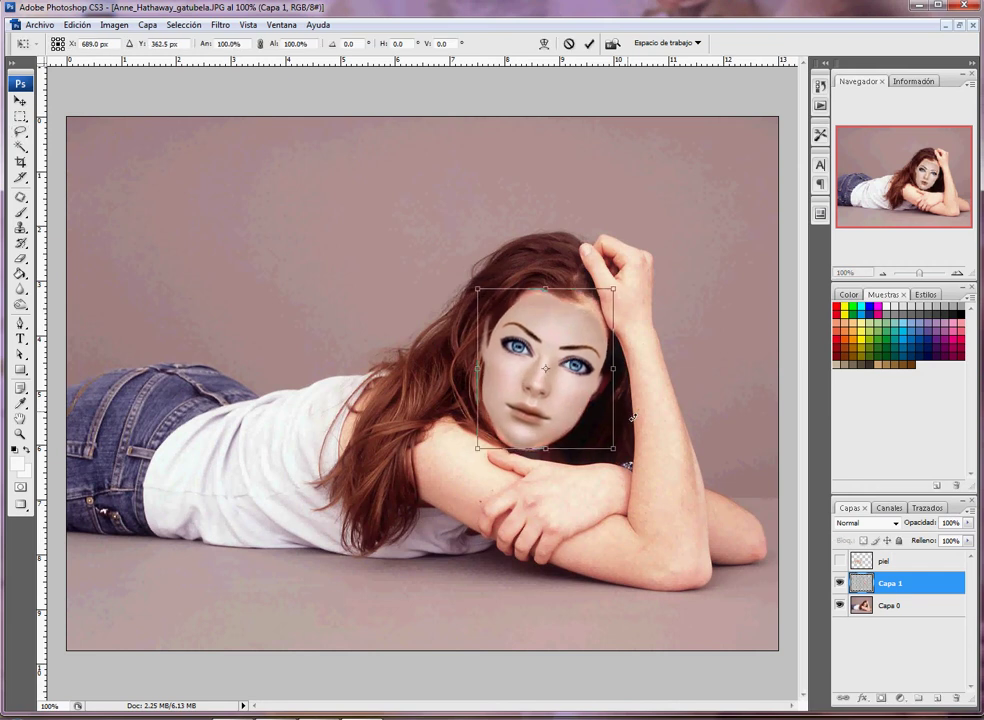
key(Up)
key(Right)
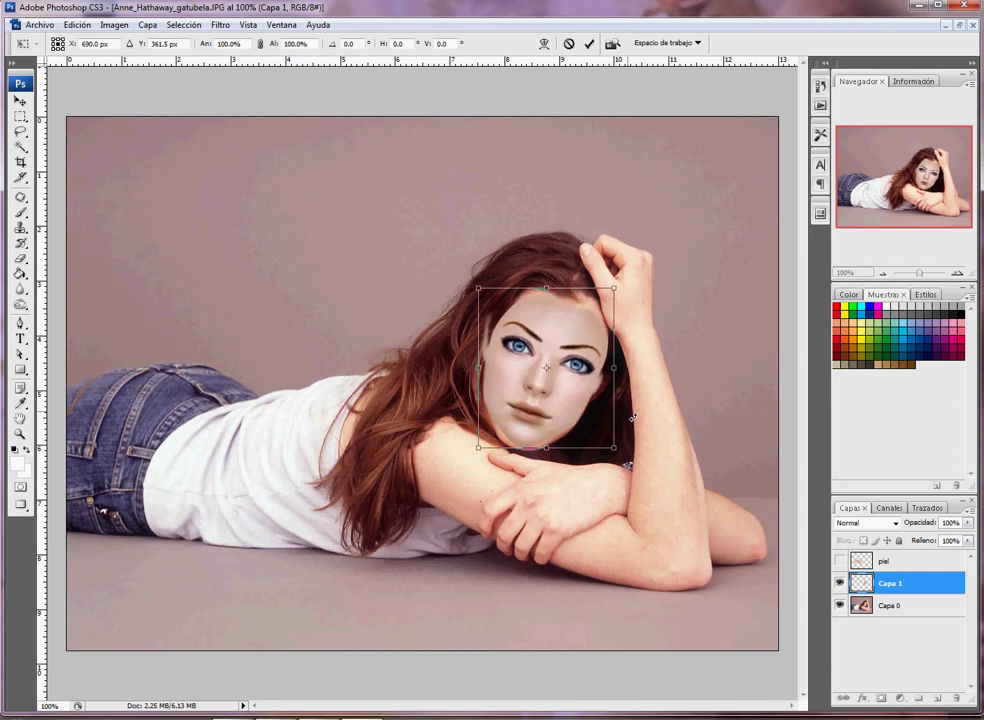
key(Return)
key(l)
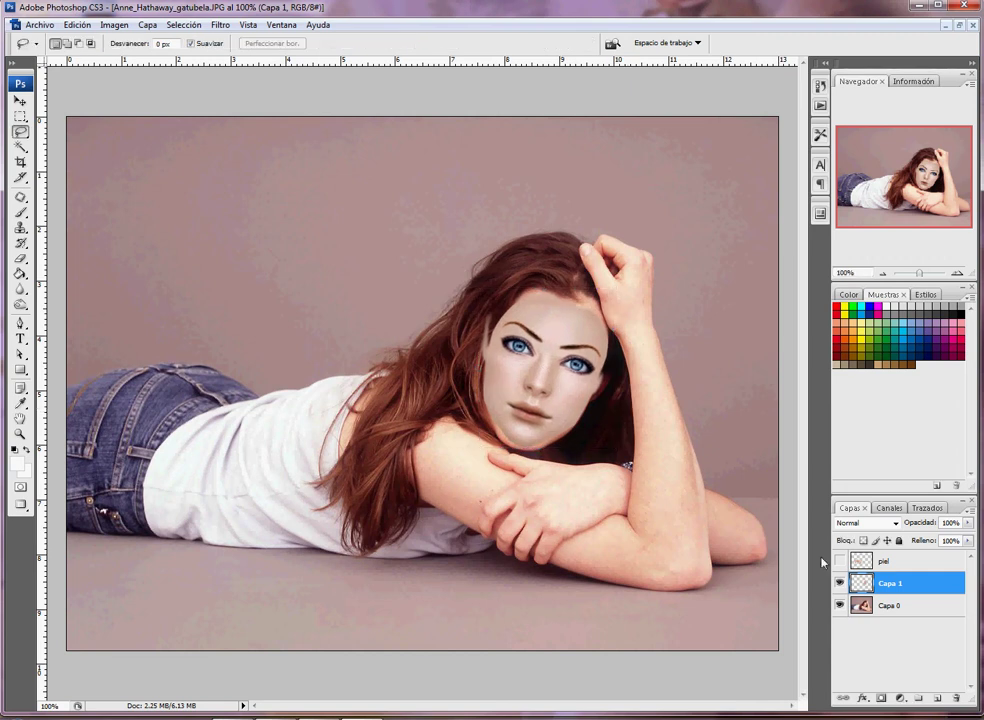
Step: Smudge the arm skin on Capa 0 with a smaller brush at 80% strength
click(917, 606)
drag(17, 295, 70, 316)
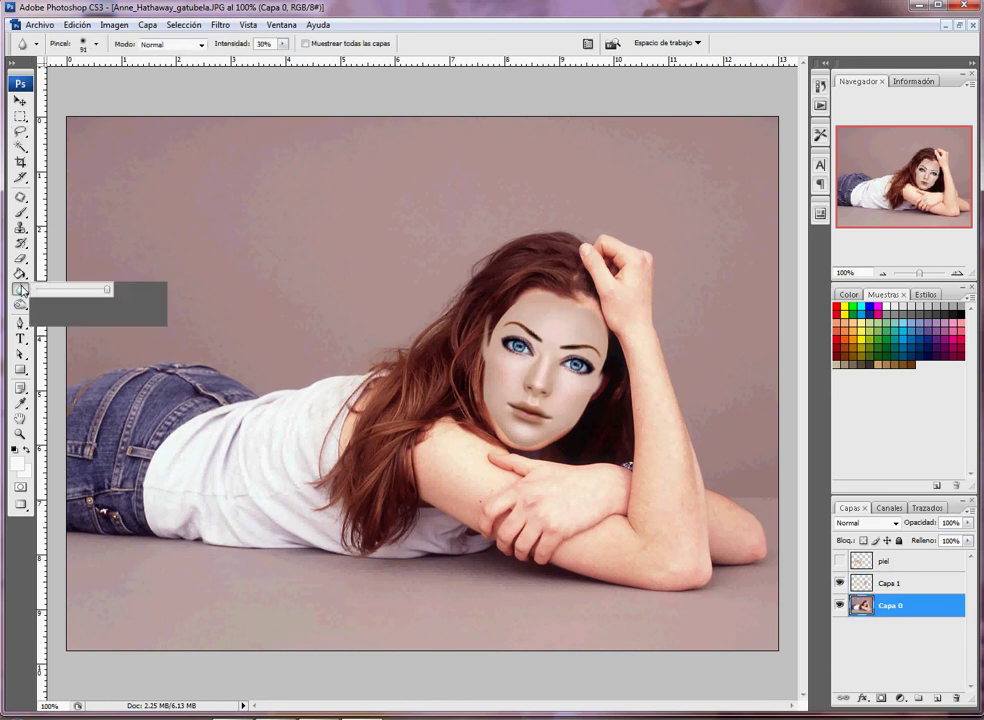
click(96, 43)
drag(81, 81, 31, 91)
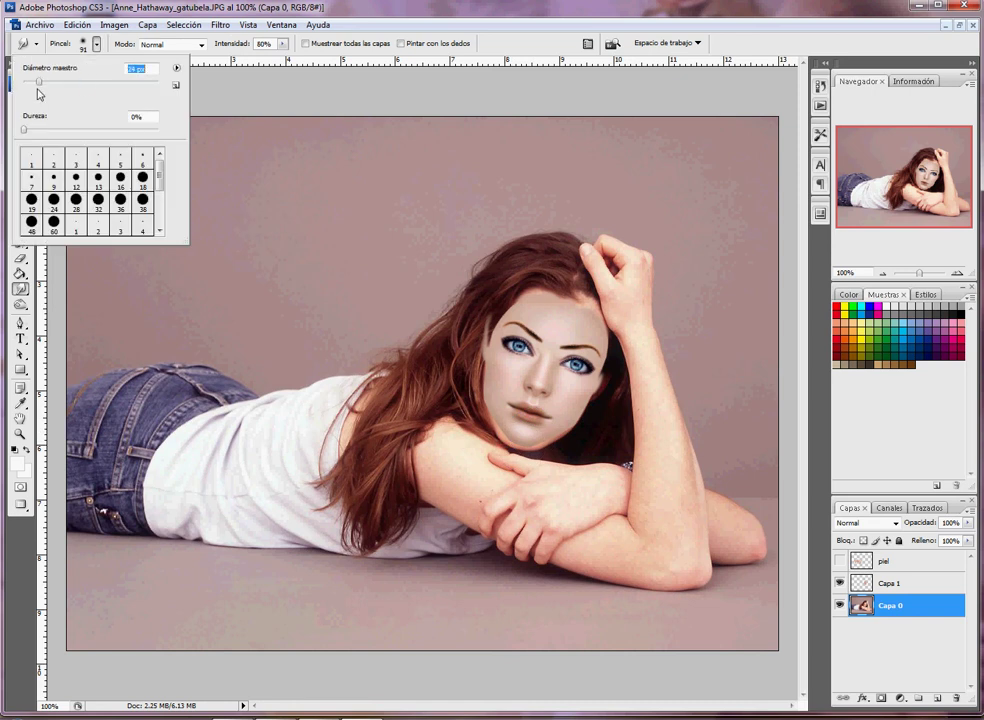
click(533, 452)
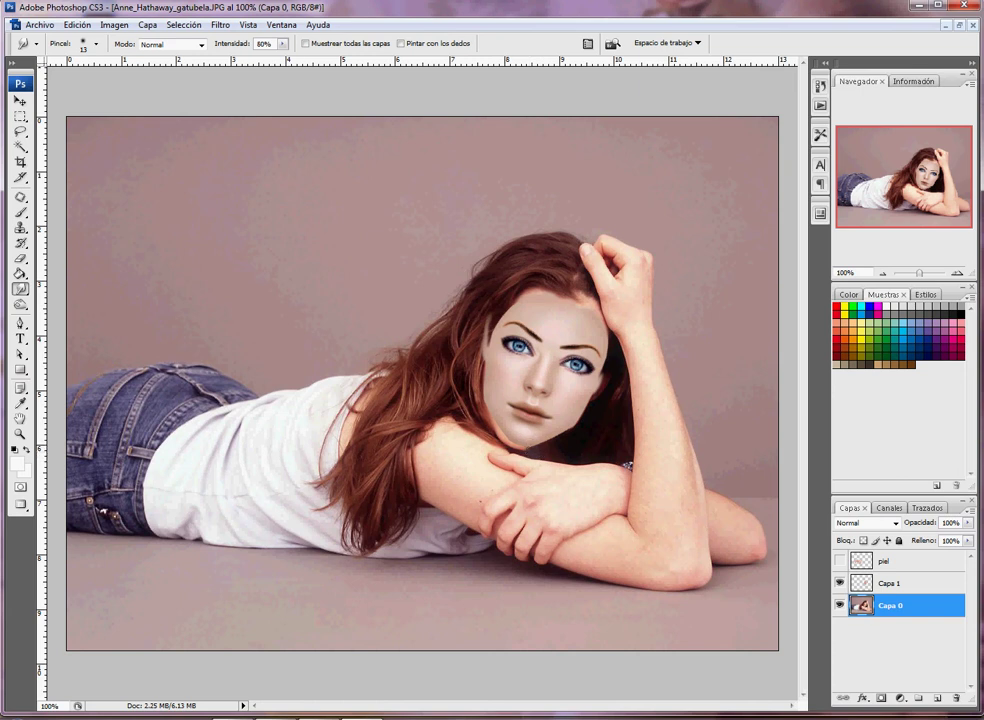
key(8)
click(896, 583)
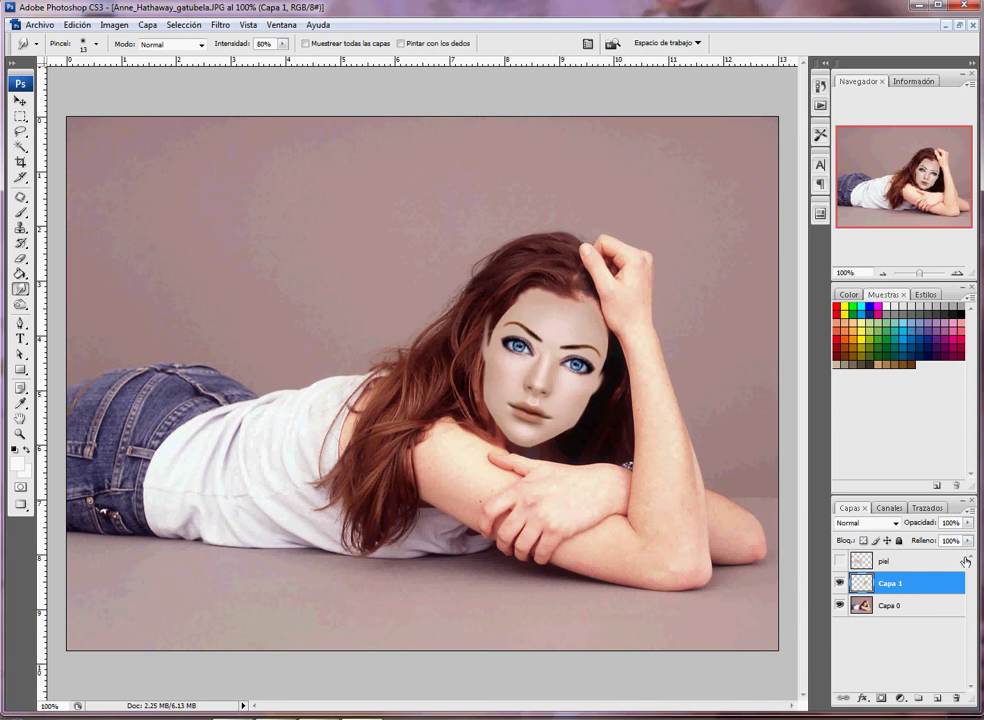
Step: Lower Capa 1 fill to 34%, erase the face's excess edges, then restore 100% fill
click(968, 540)
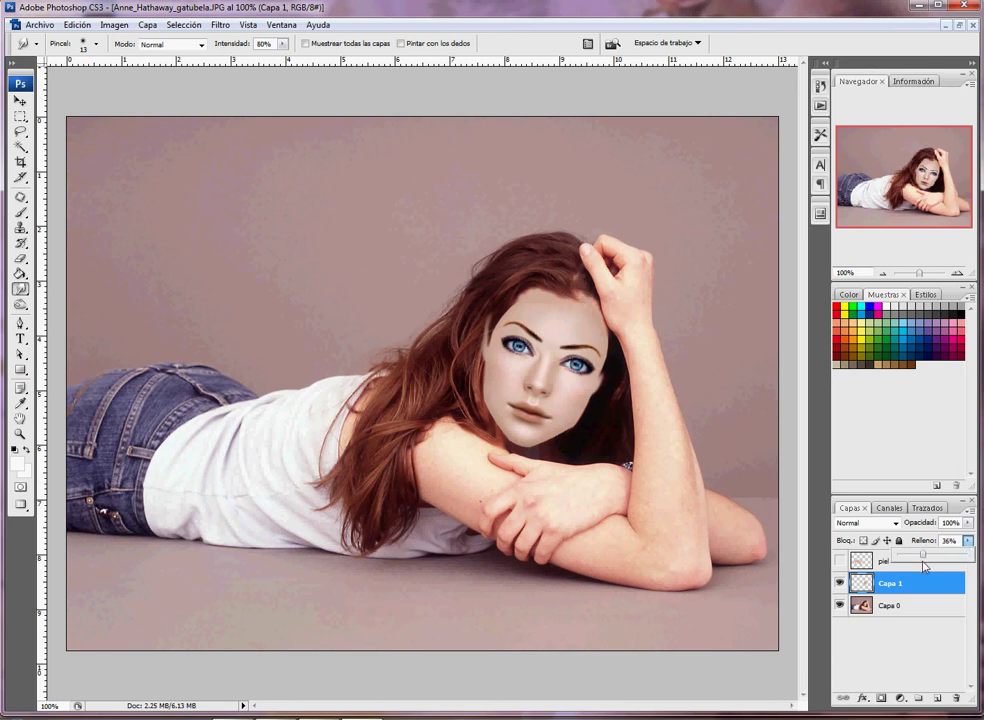
drag(963, 566, 848, 568)
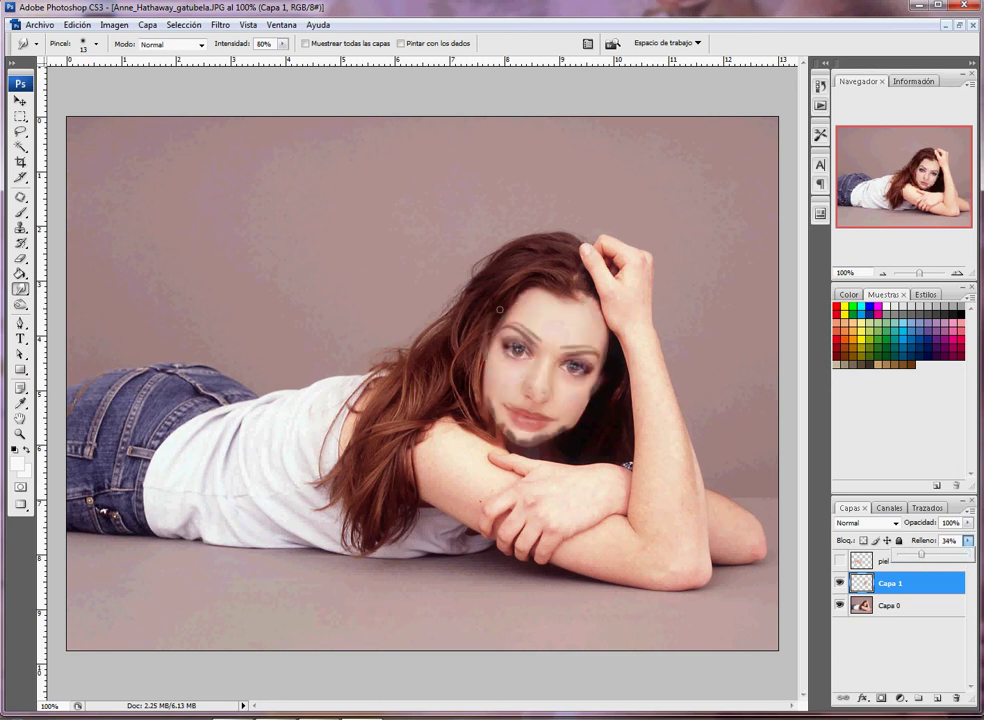
click(20, 258)
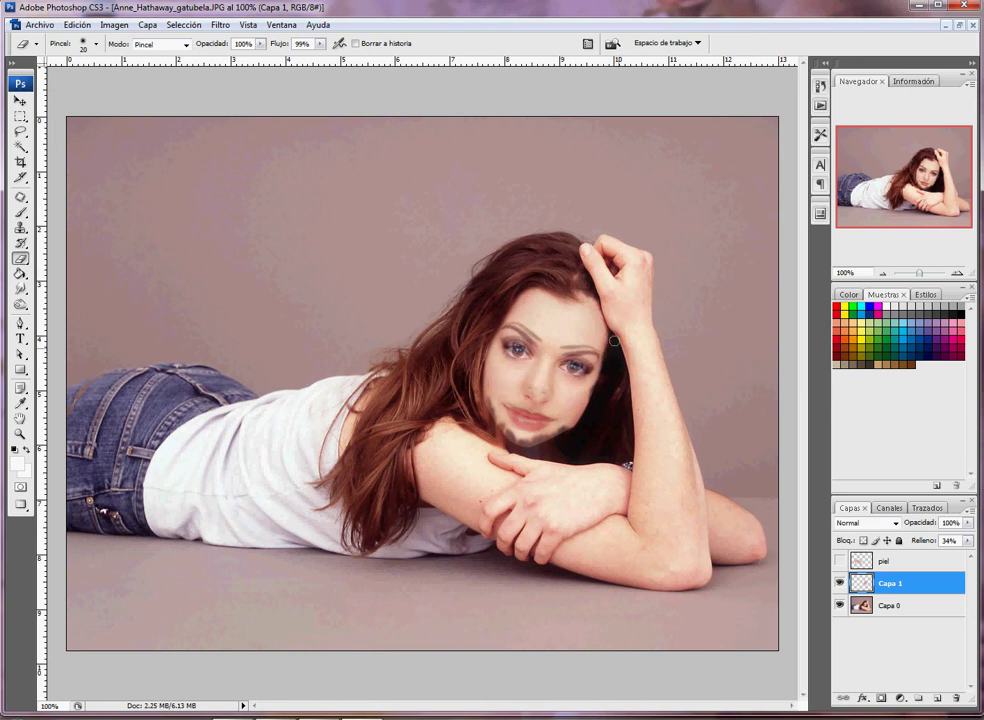
click(967, 540)
drag(922, 554, 970, 554)
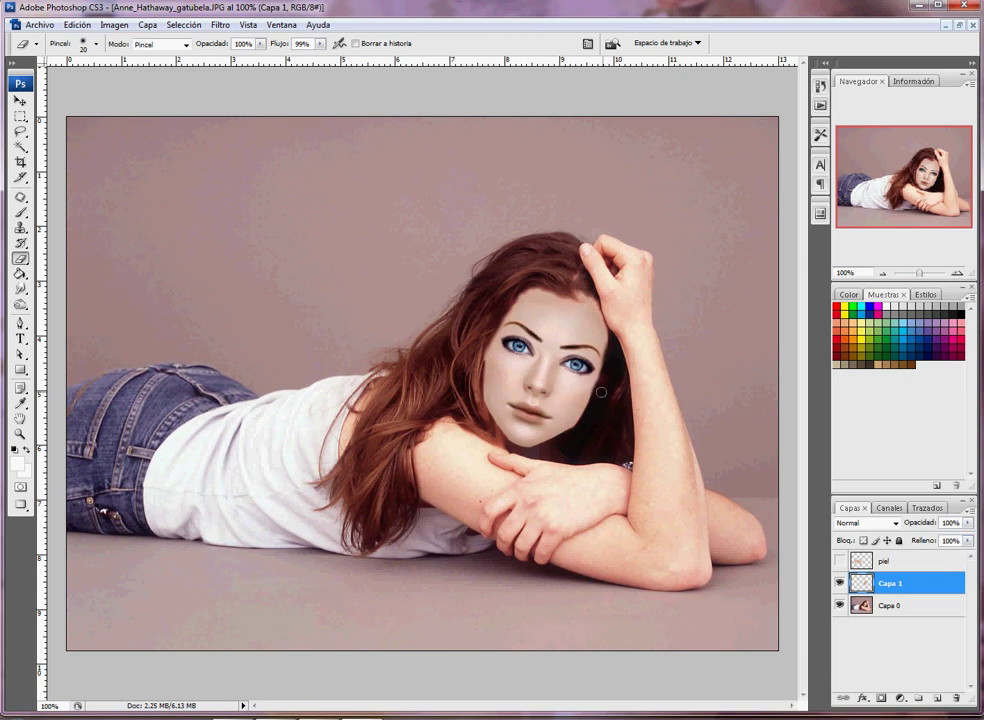
click(484, 367)
Step: Hide Capa 1 and Magic Wand select the forearm, hand and finger skin on Capa 0
click(899, 607)
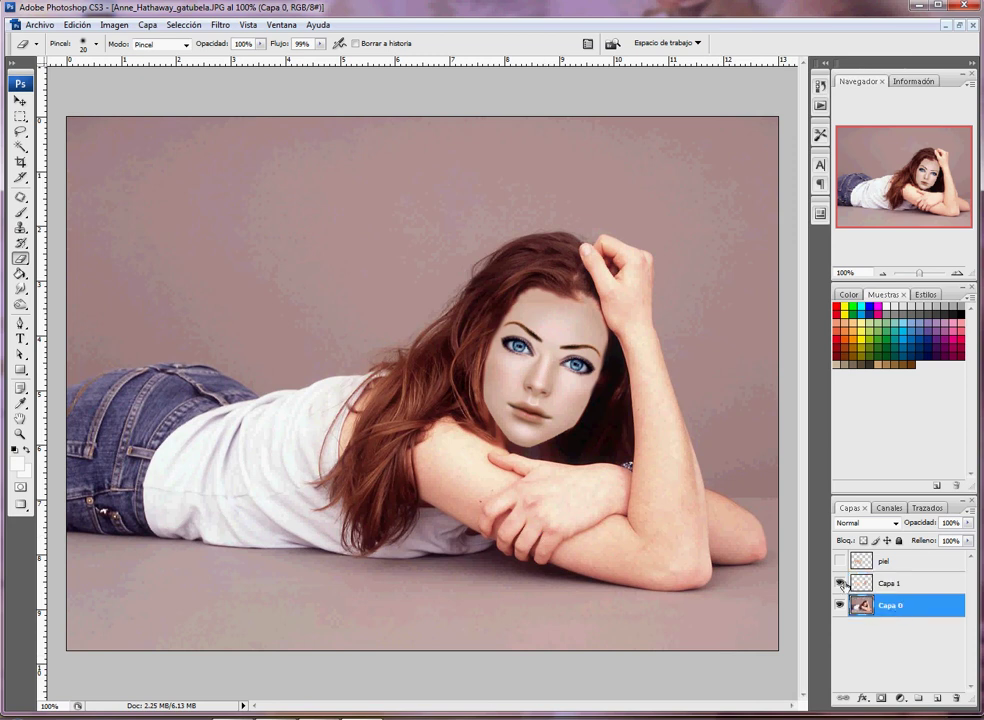
click(840, 583)
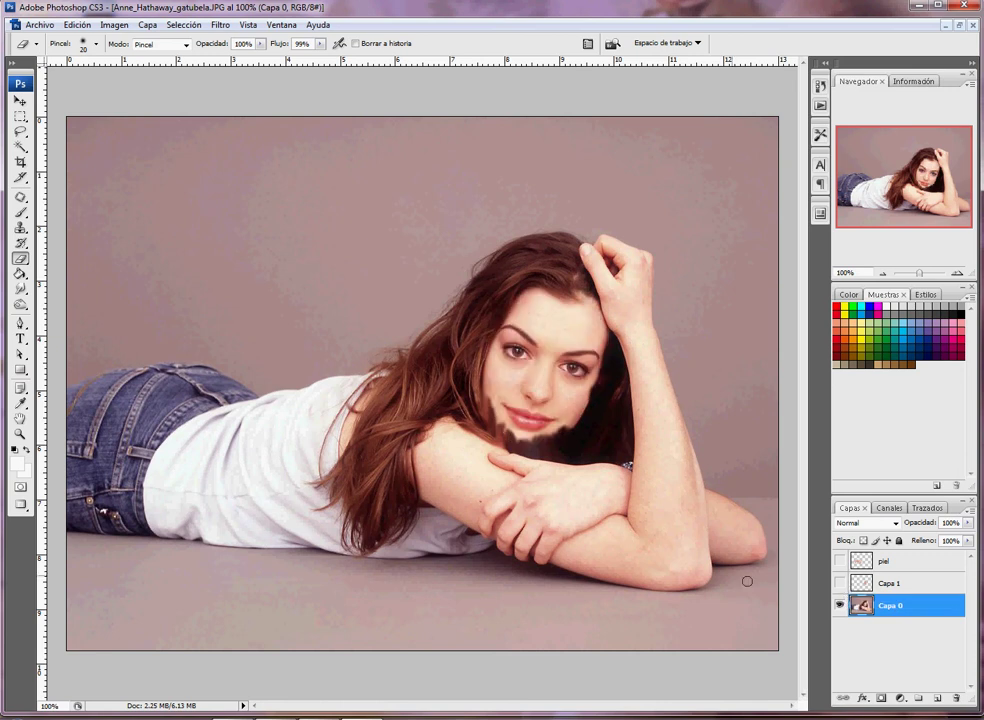
click(20, 147)
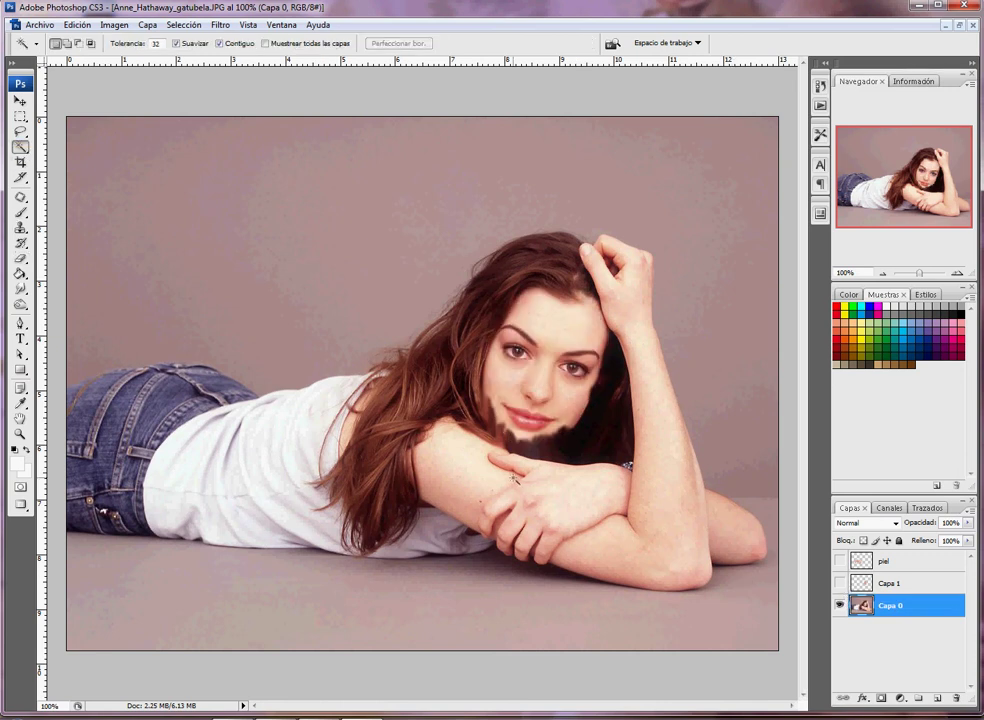
click(495, 486)
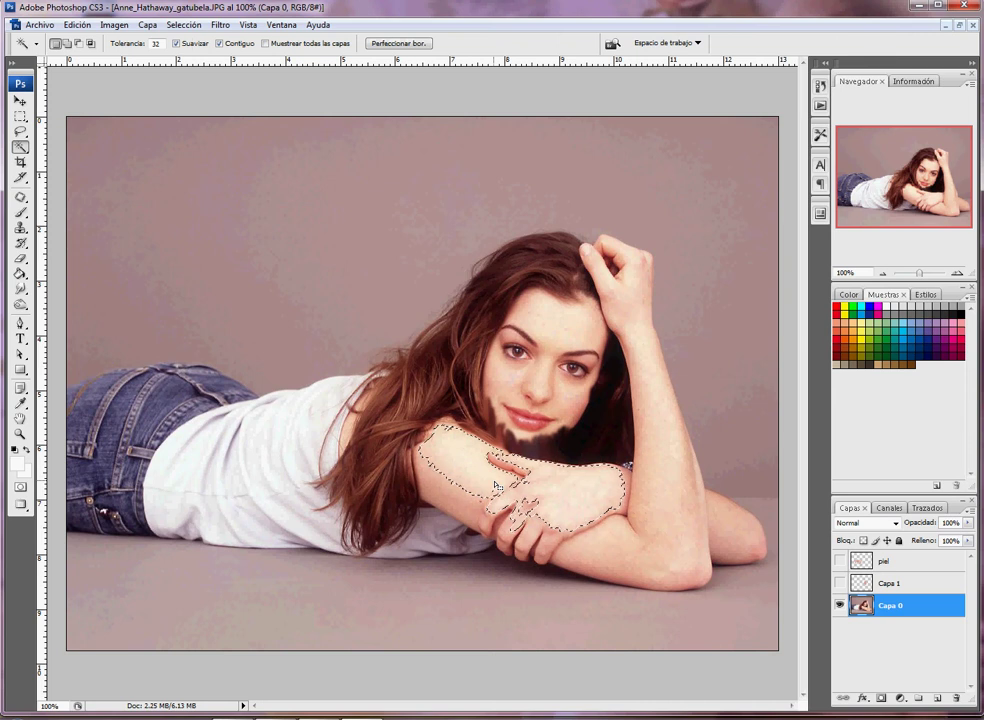
shift+click(455, 497)
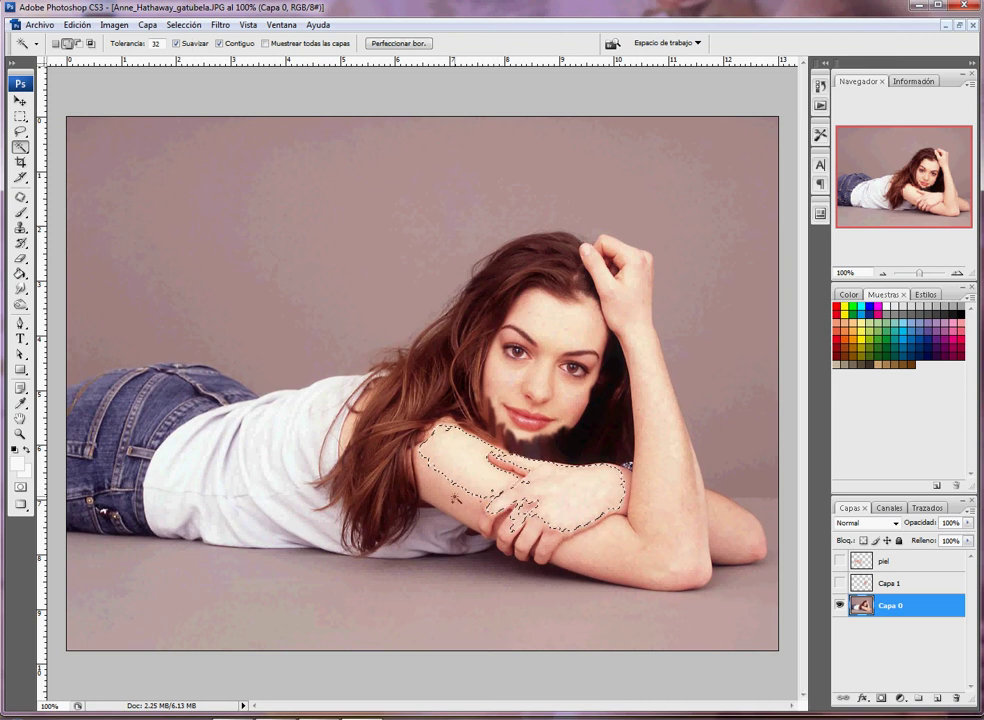
click(497, 524)
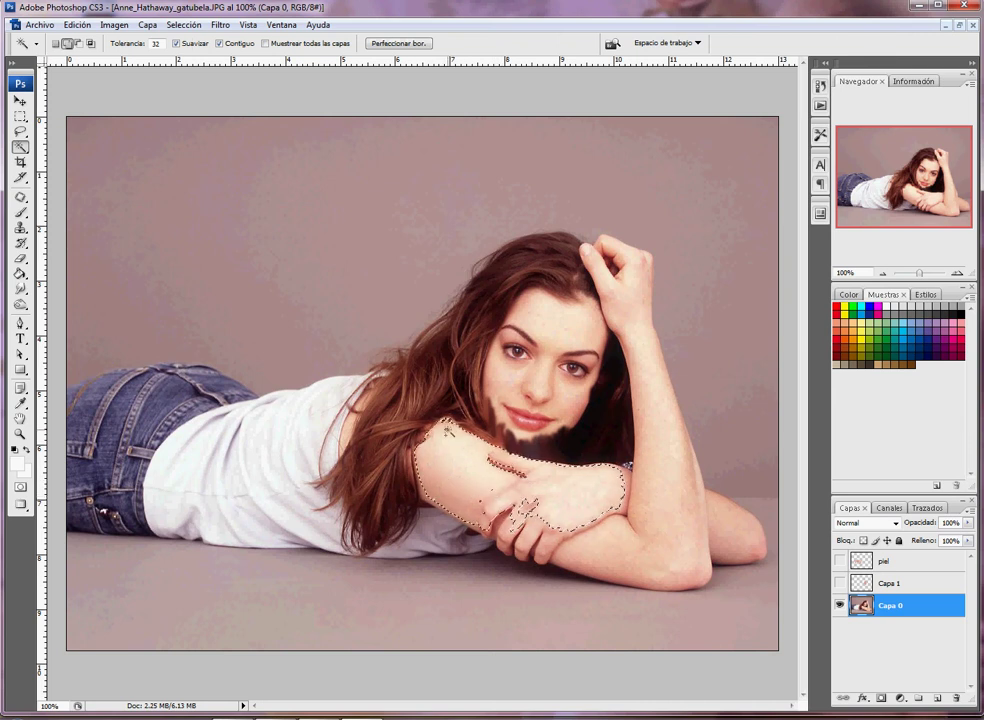
click(499, 536)
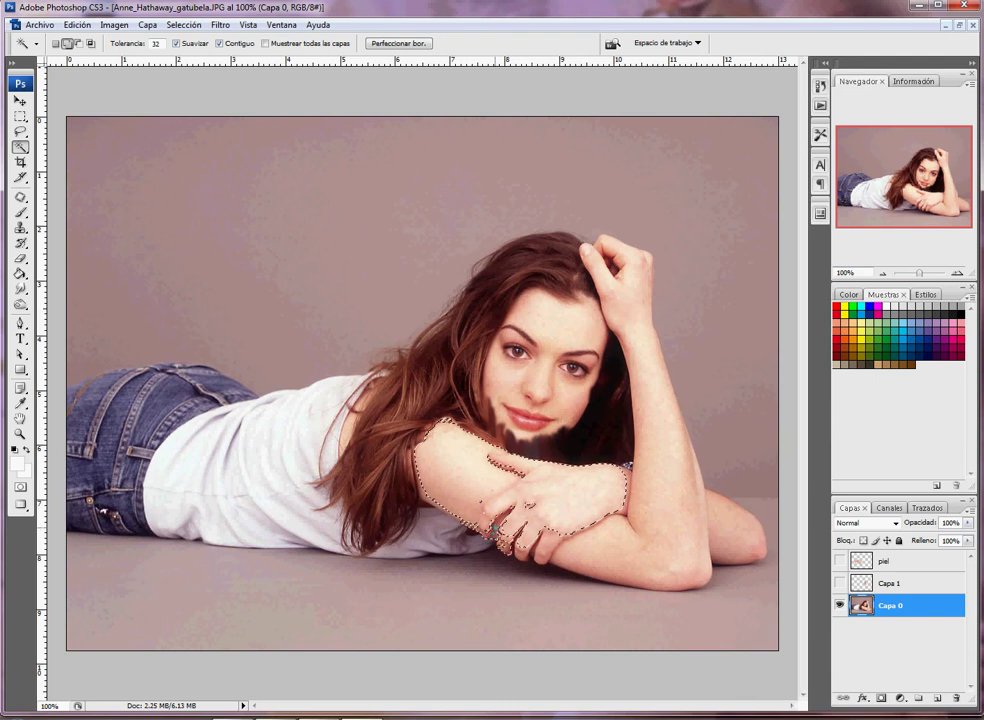
click(492, 527)
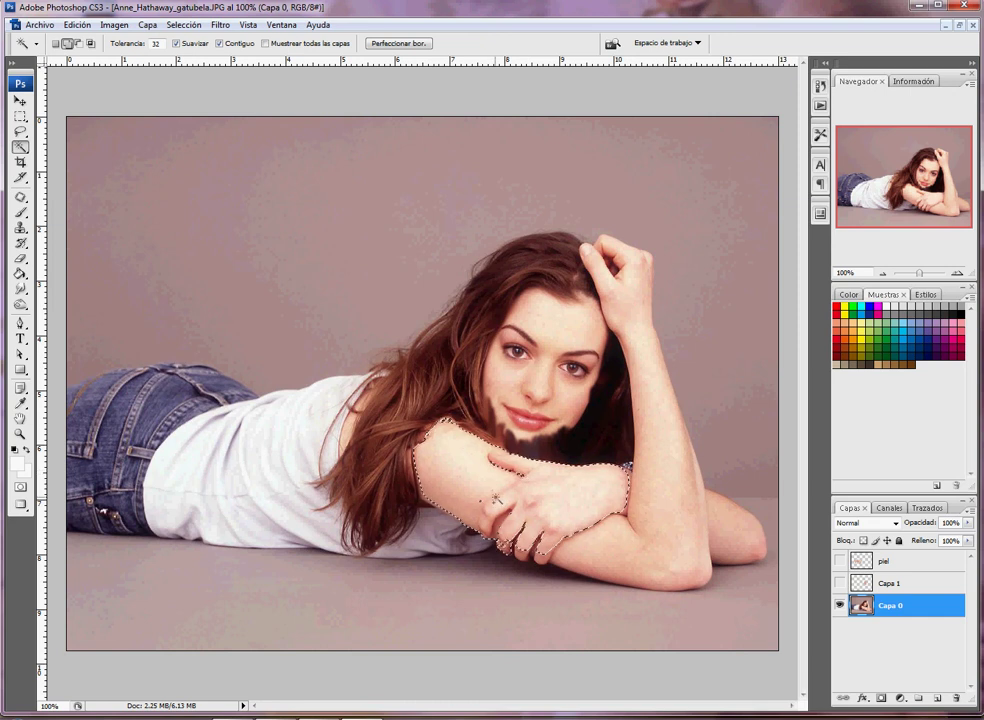
Step: Add the raised arm, face, cheek and shoulder skin to the selection
click(630, 563)
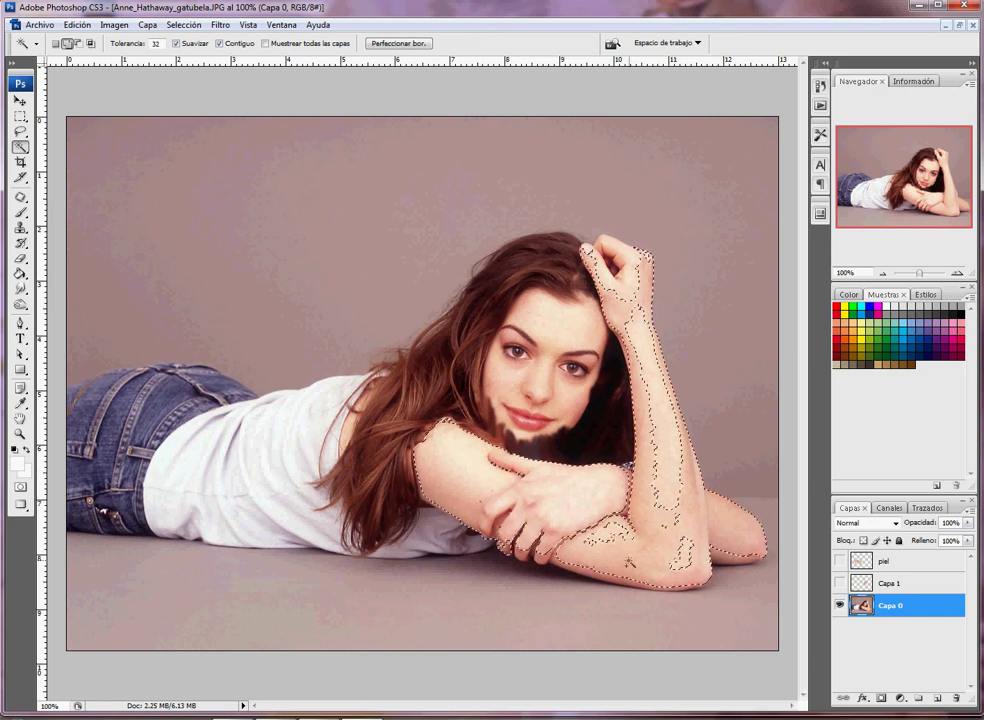
click(690, 525)
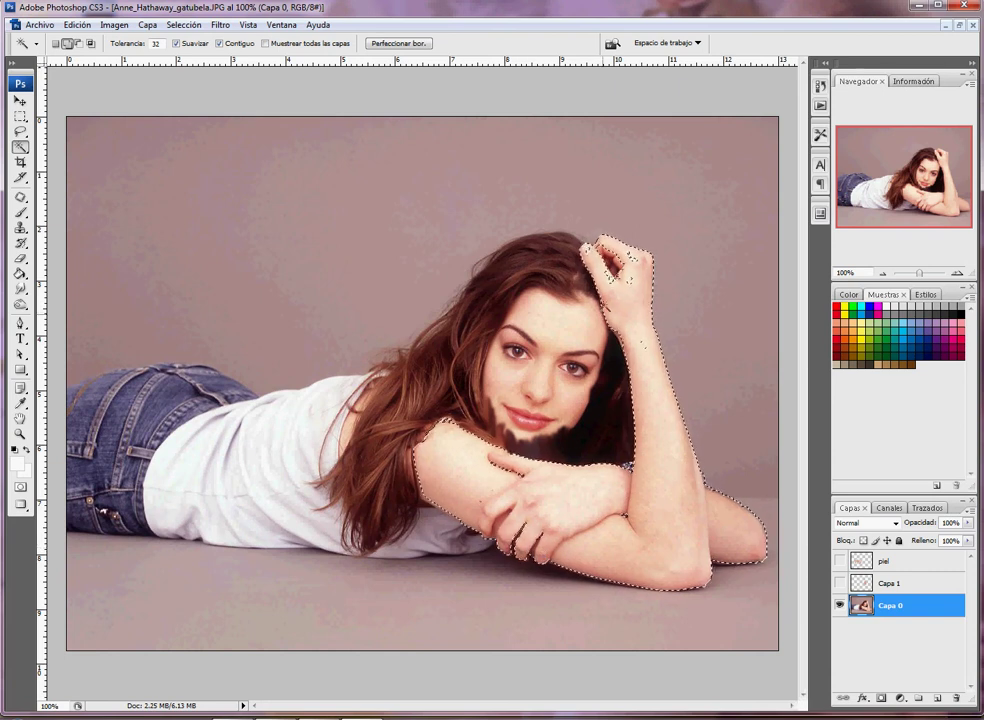
click(540, 375)
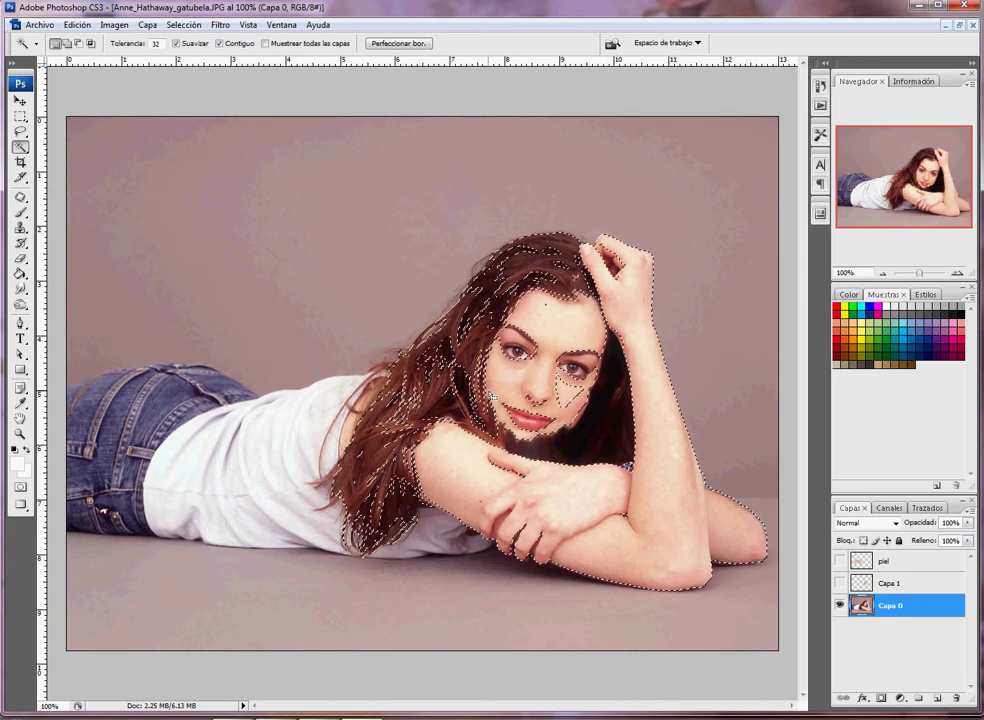
shift+click(572, 385)
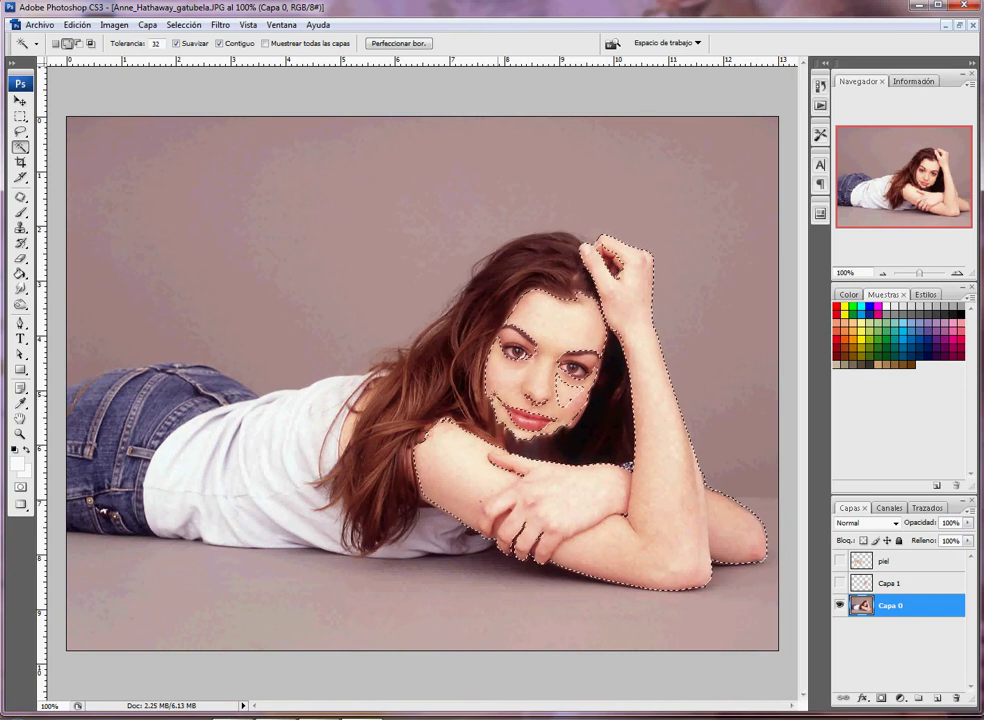
shift+click(570, 392)
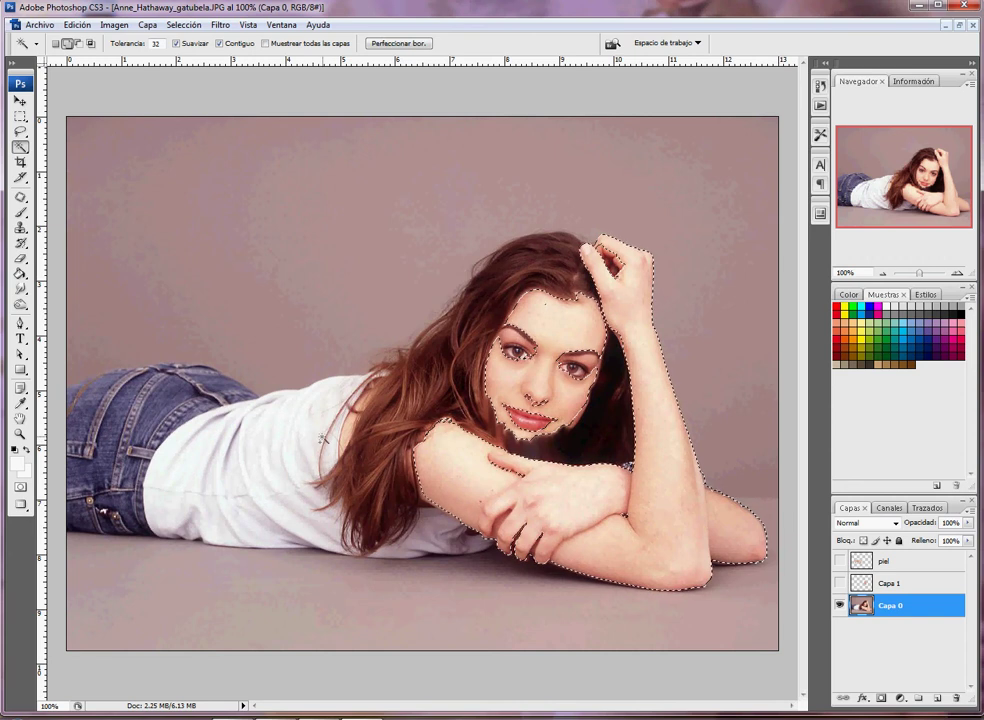
shift+click(352, 433)
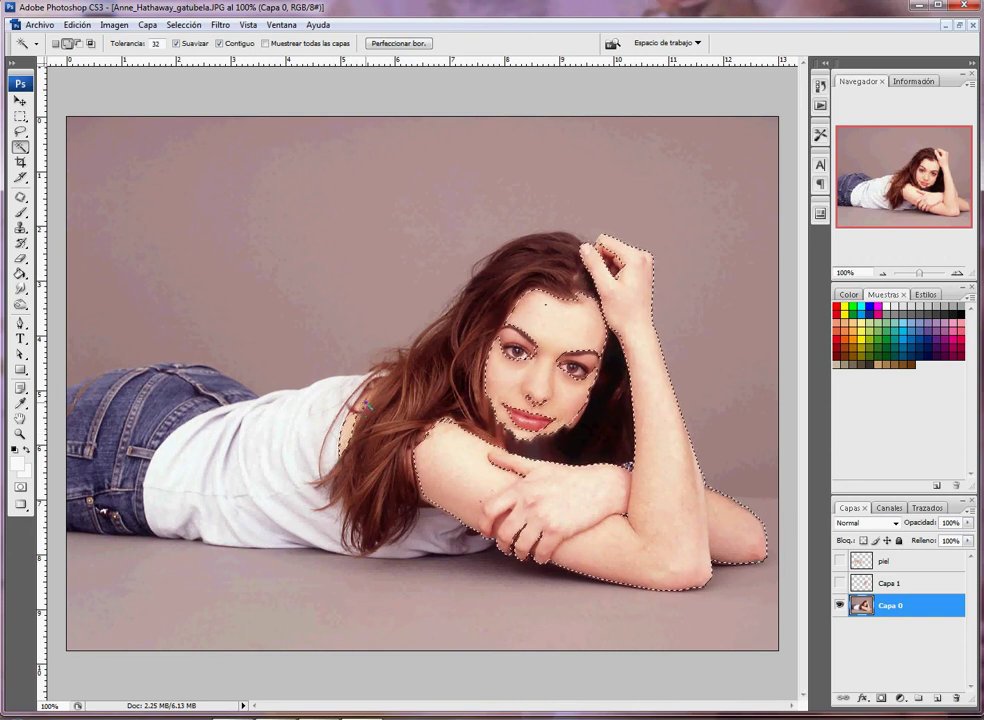
shift+click(545, 304)
Step: Patch the skin selection around the fingers of both hands with freehand lasso strokes
click(20, 131)
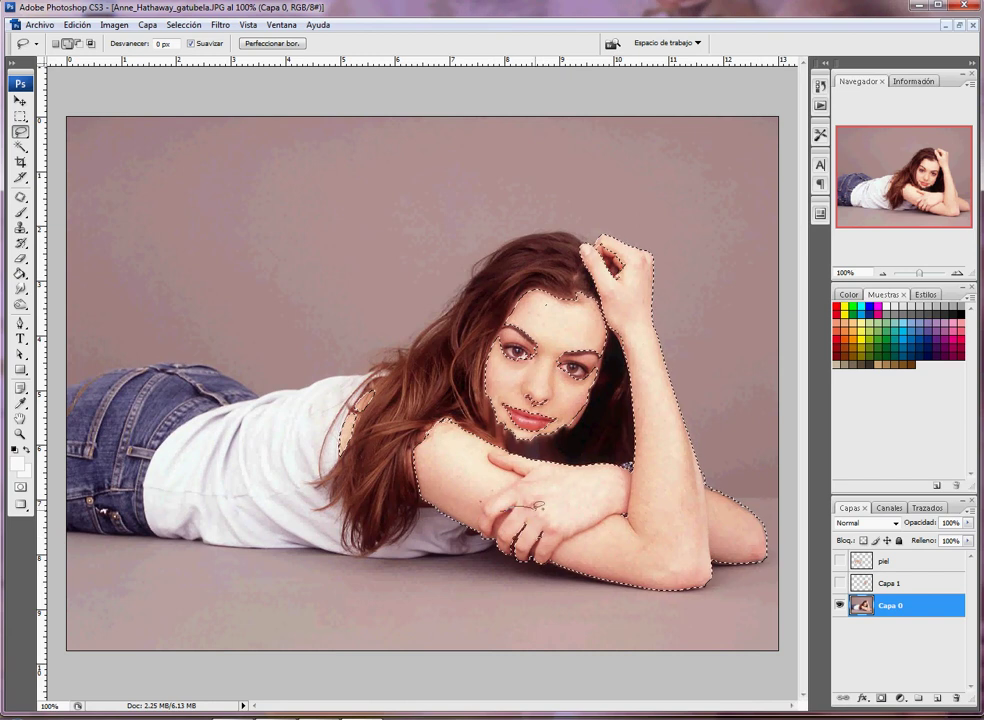
mouse_move(497, 509)
mouse_down()
mouse_move(565, 540)
mouse_move(505, 512)
mouse_up()
drag(605, 237, 606, 250)
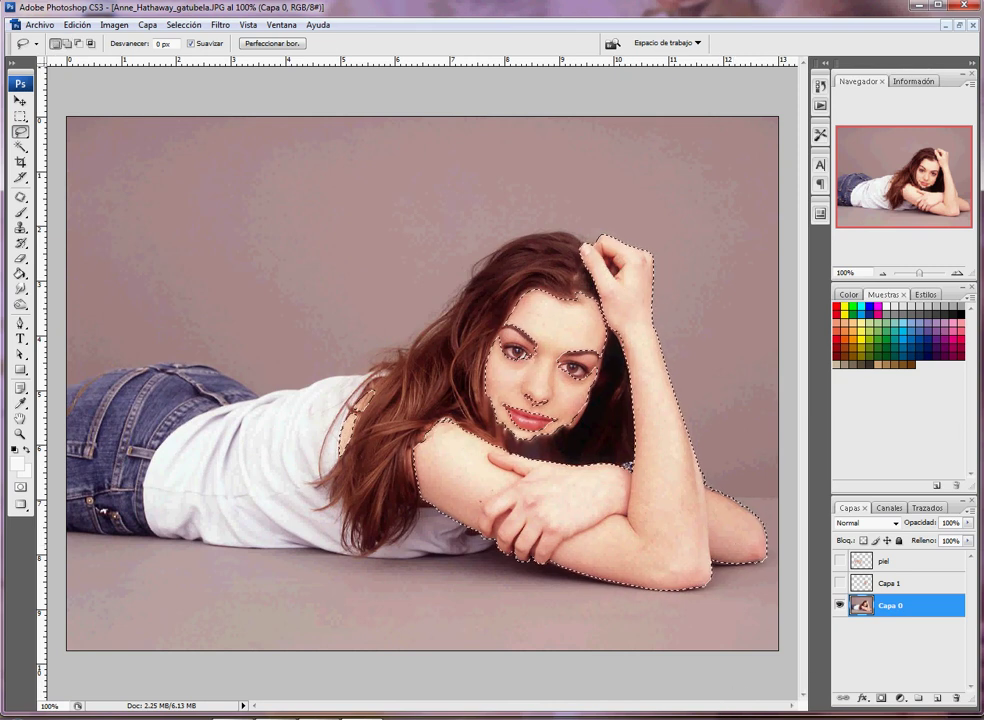
Step: Make the painted face Capa 1 and the piel skin layer visible again
click(839, 561)
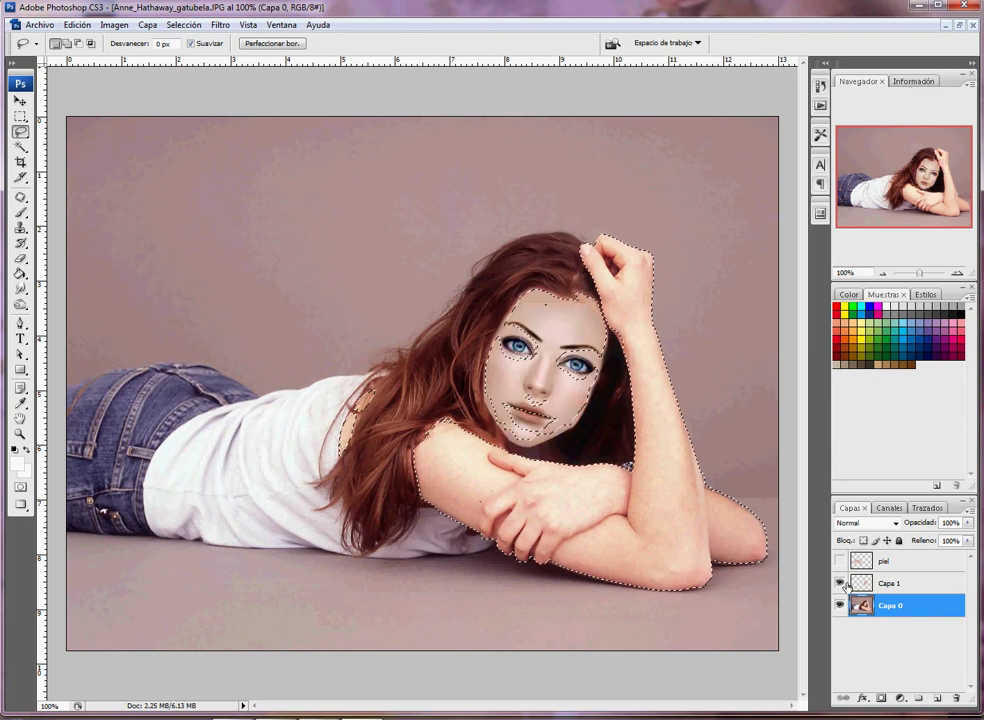
click(839, 583)
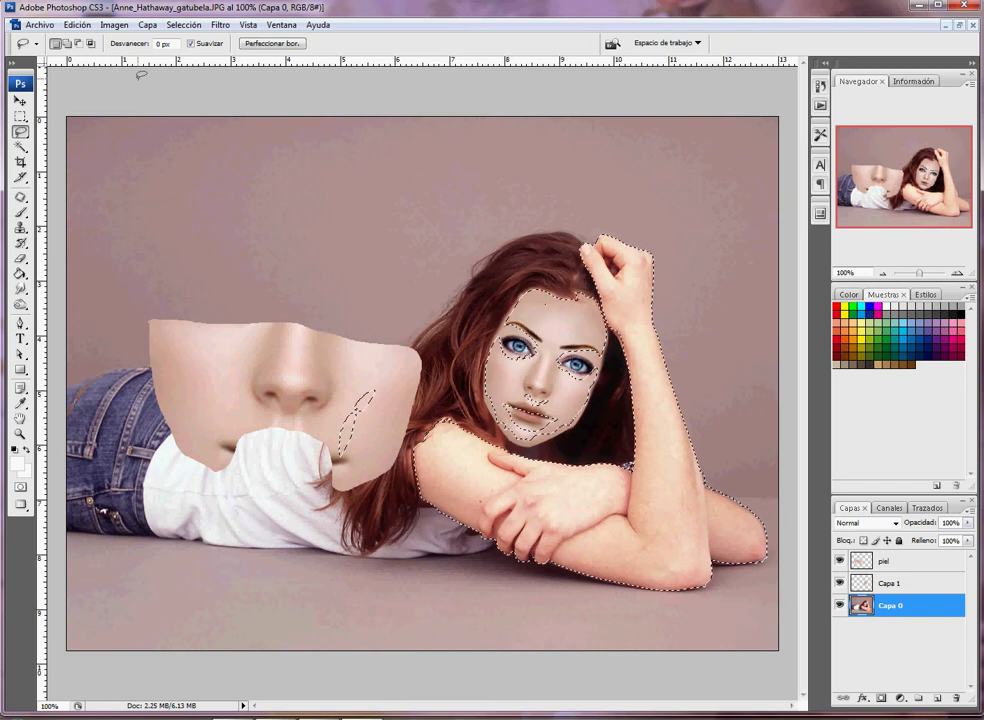
click(114, 26)
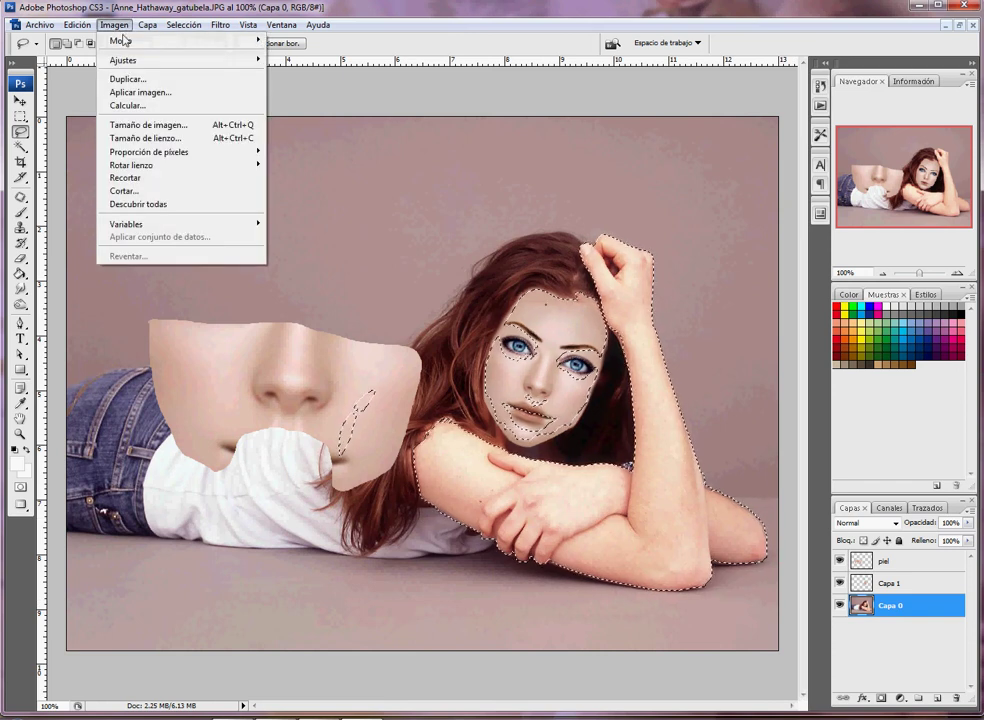
mouse_move(170, 60)
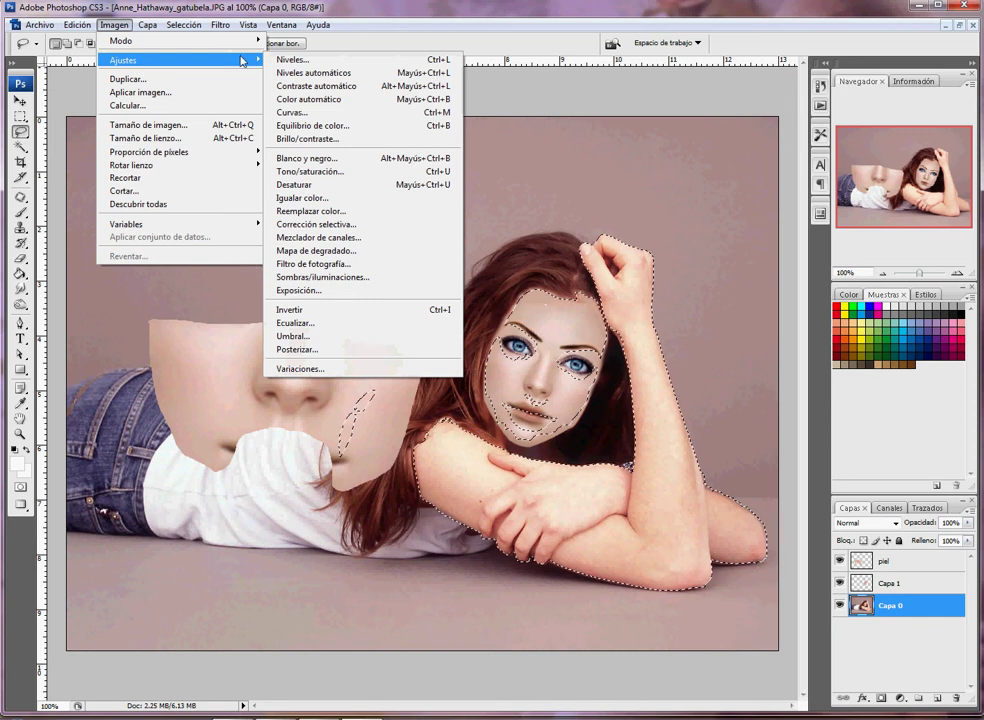
Step: Start Match Color, move its dialog off the arms, and set Anne_Hathaway_gatubela.JPG as the source
click(365, 200)
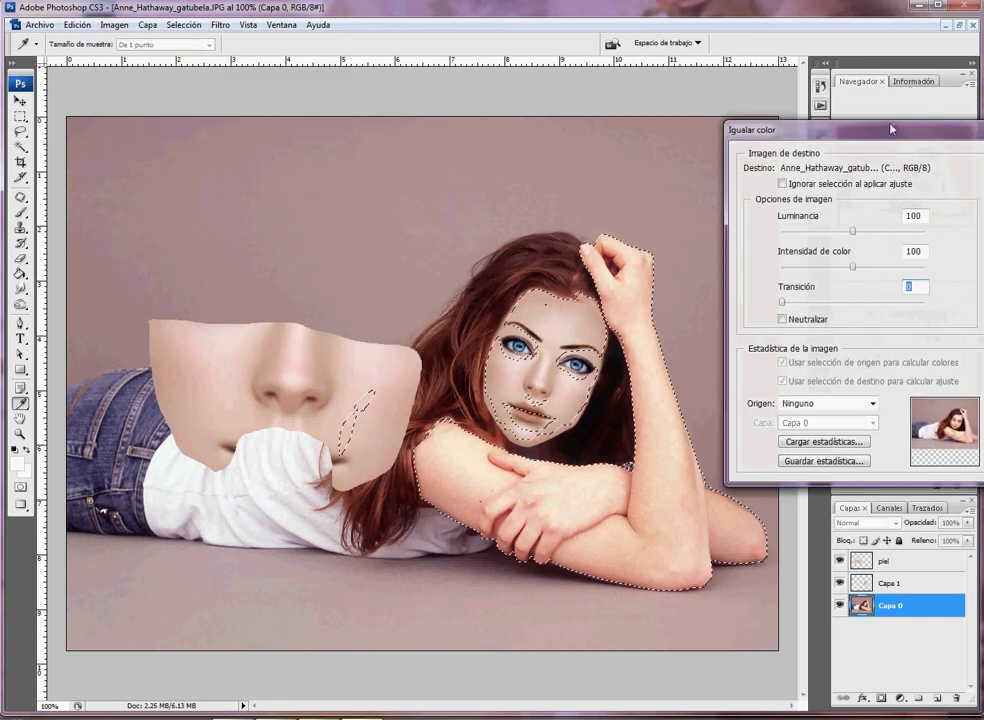
drag(898, 132, 357, 152)
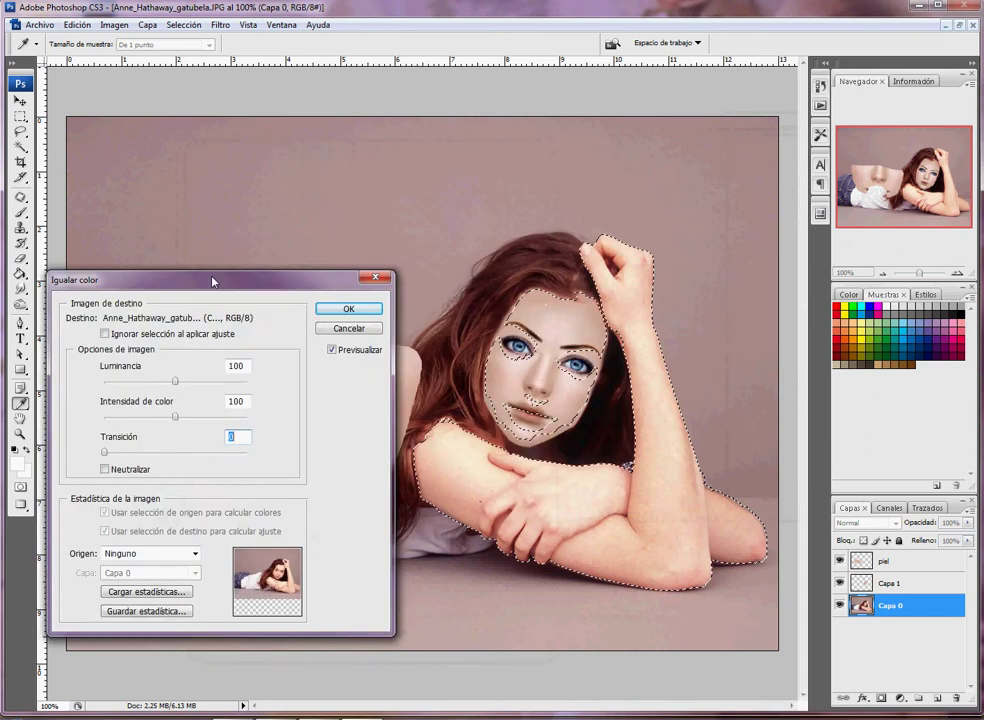
drag(357, 152, 261, 188)
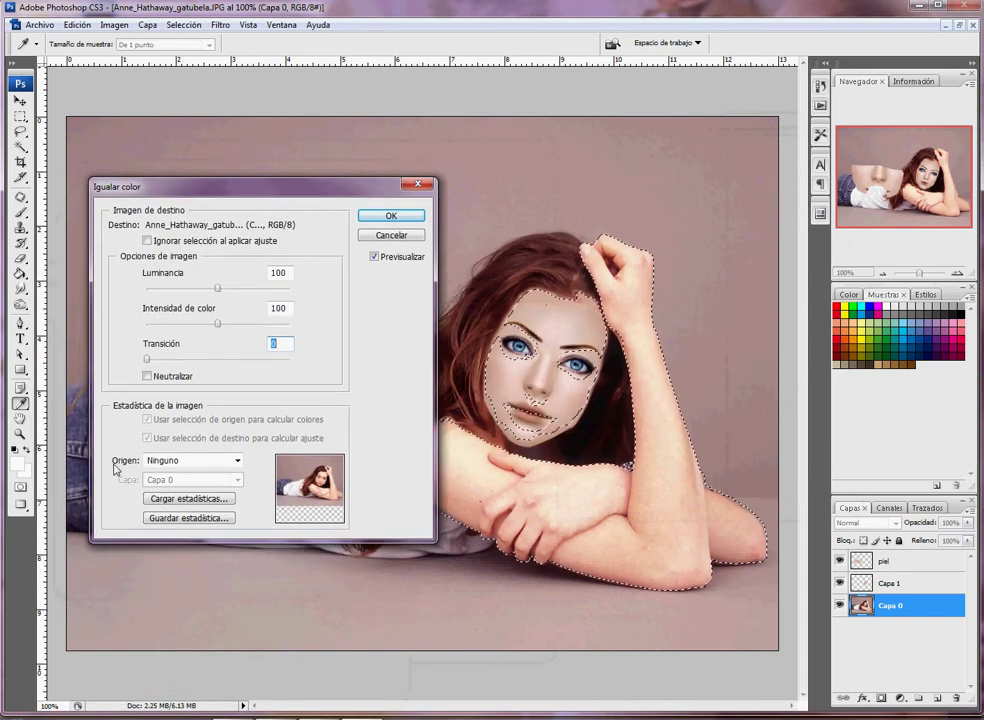
click(238, 461)
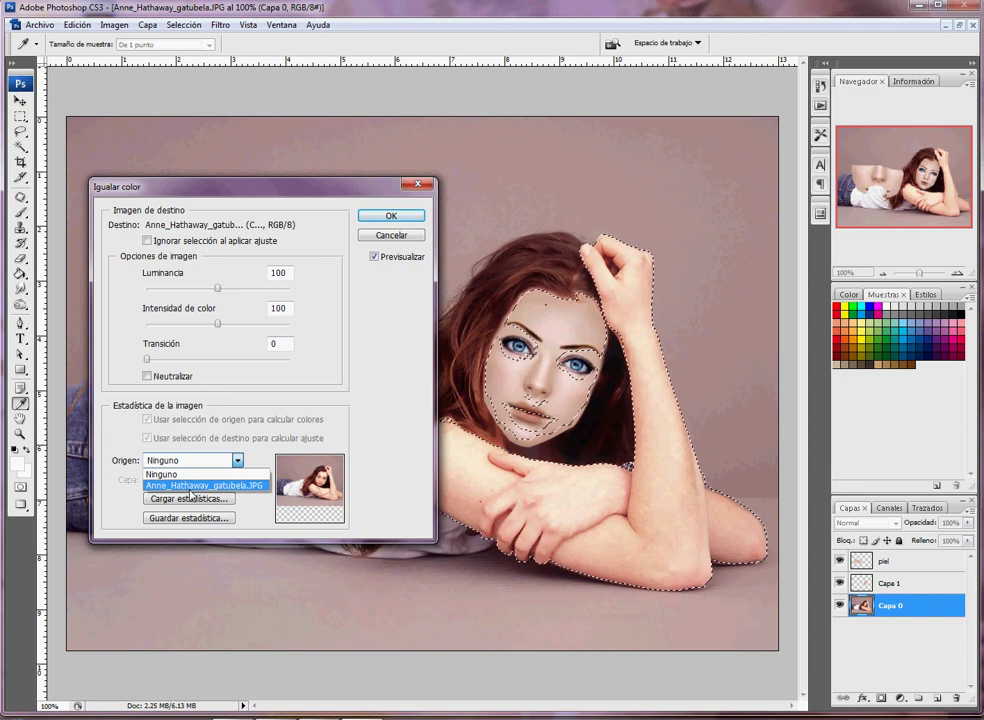
click(190, 486)
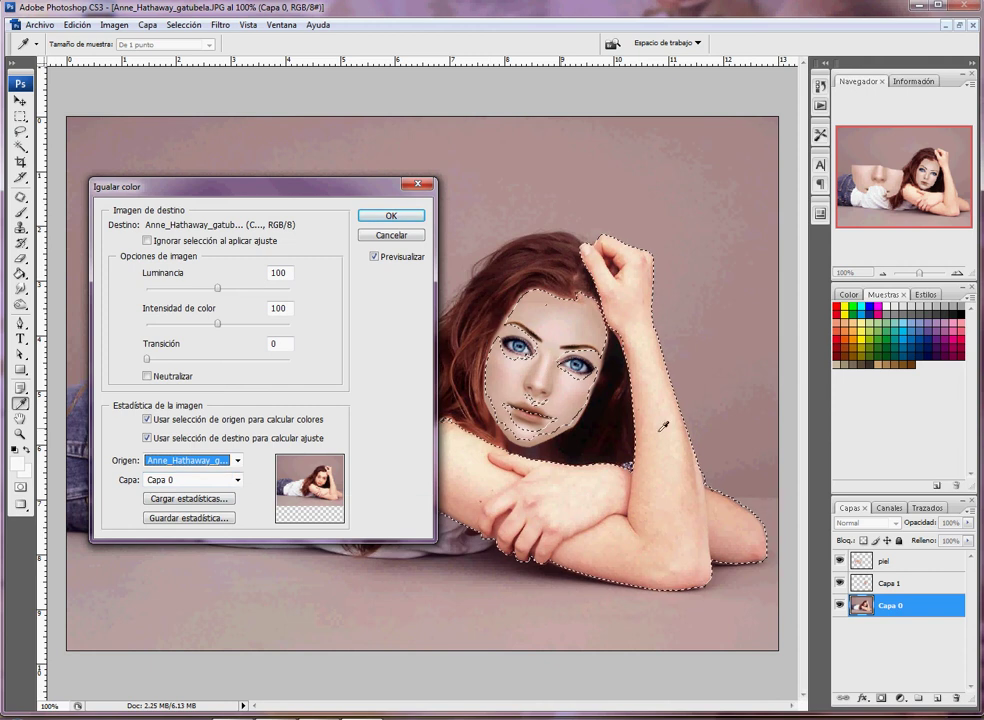
click(238, 480)
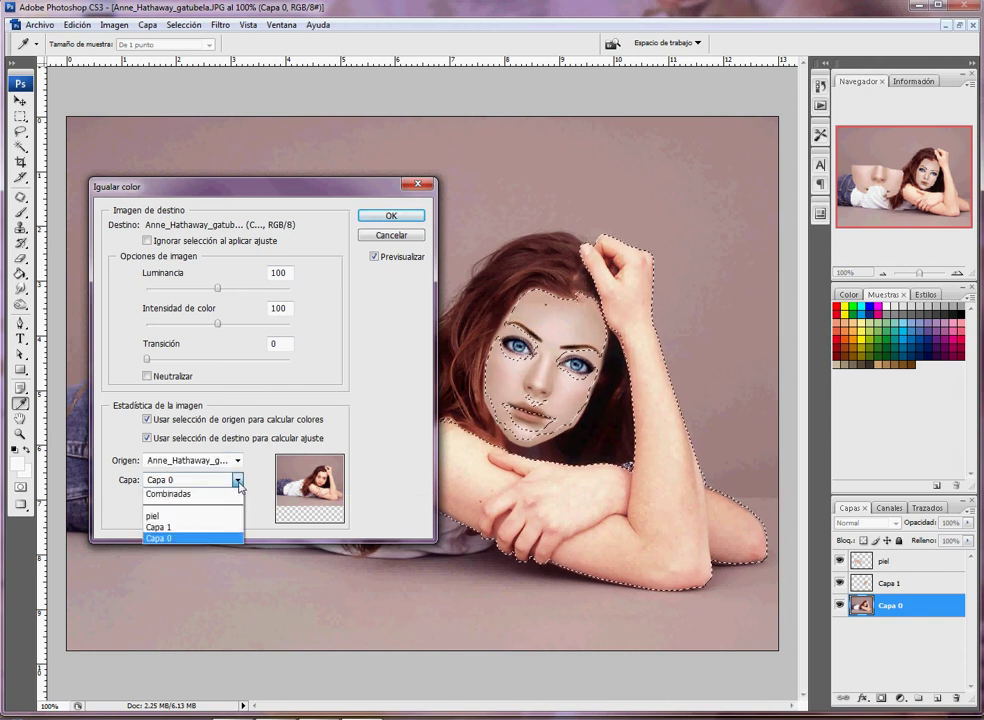
Step: Try the piel layer as source with different Color Intensity and Luminance values, then cancel
click(150, 516)
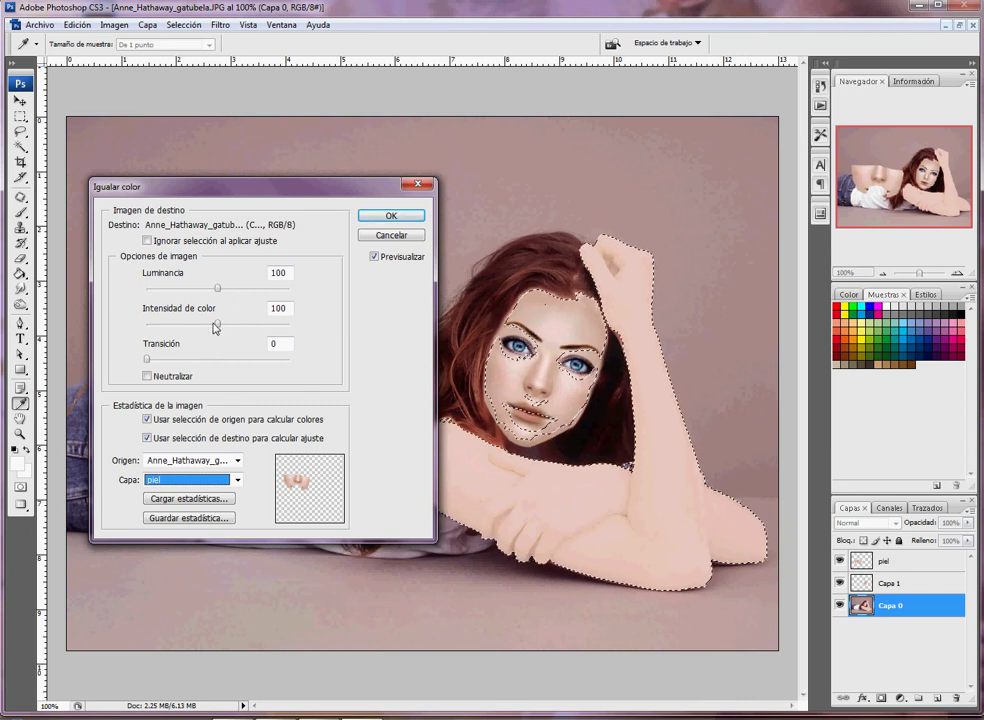
mouse_move(218, 326)
mouse_down()
mouse_move(199, 326)
mouse_move(265, 327)
mouse_up()
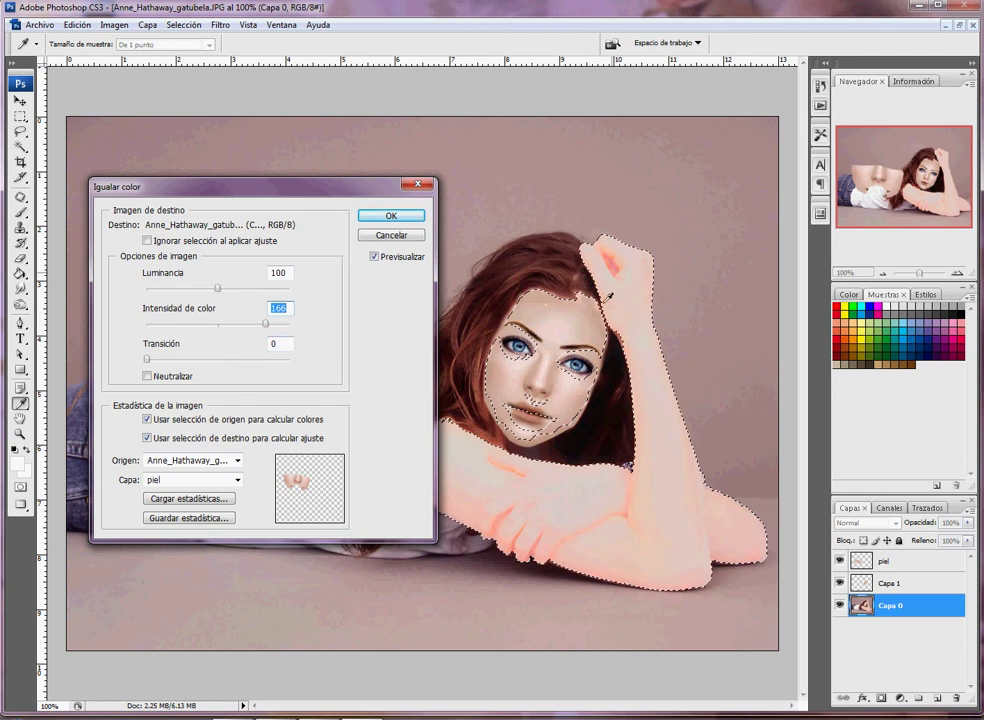
drag(266, 326, 209, 327)
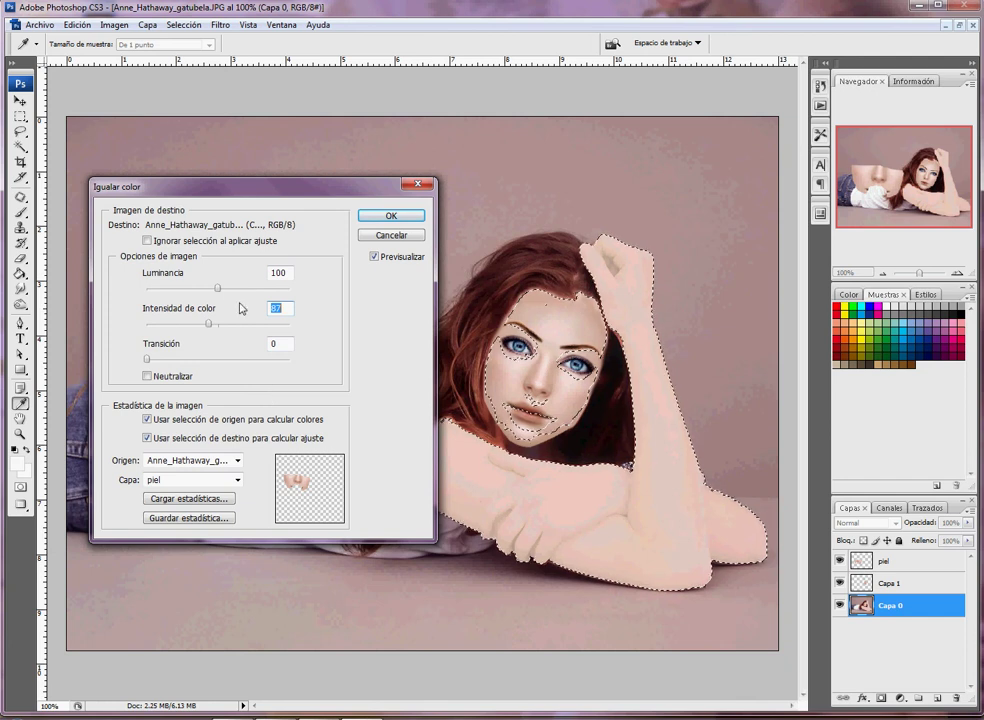
drag(220, 291, 233, 292)
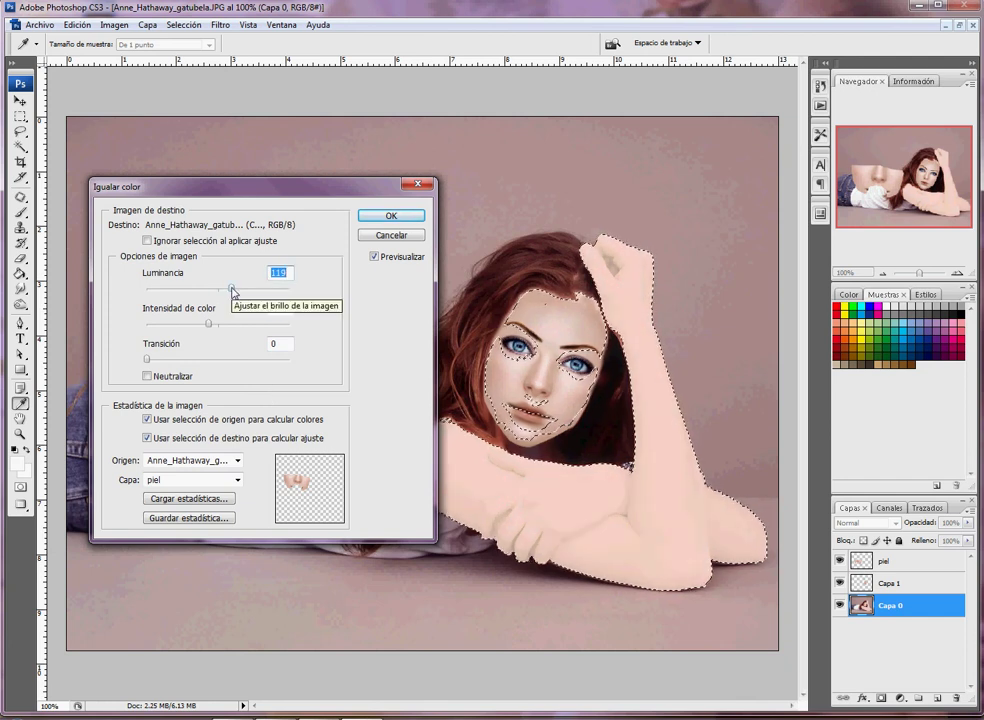
mouse_move(232, 290)
mouse_down()
mouse_move(262, 298)
mouse_move(182, 297)
mouse_up()
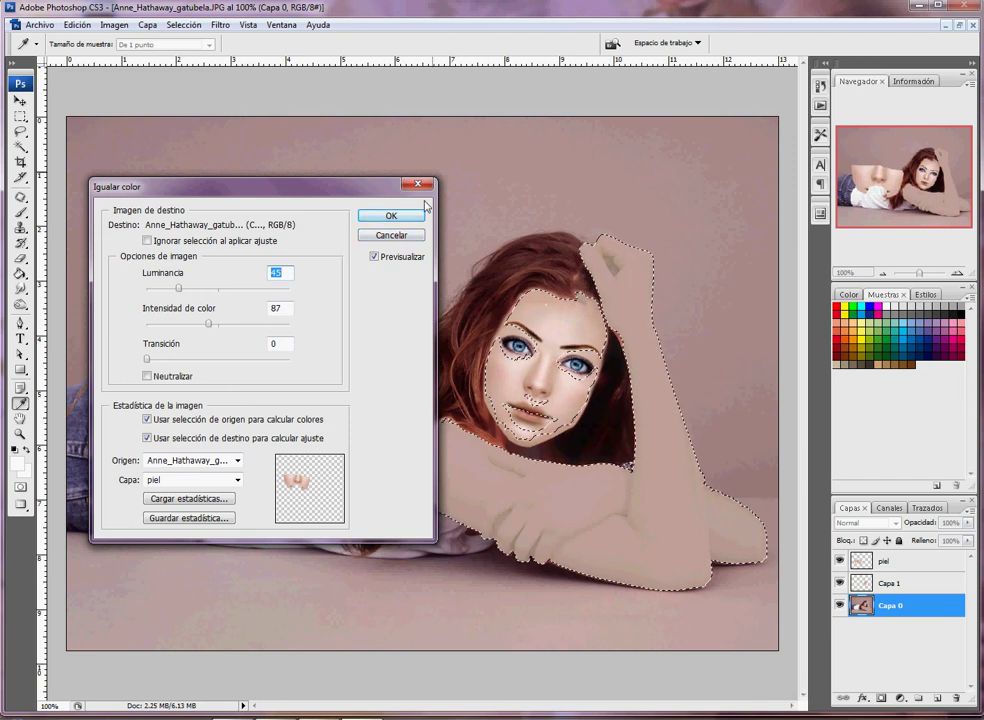
click(391, 235)
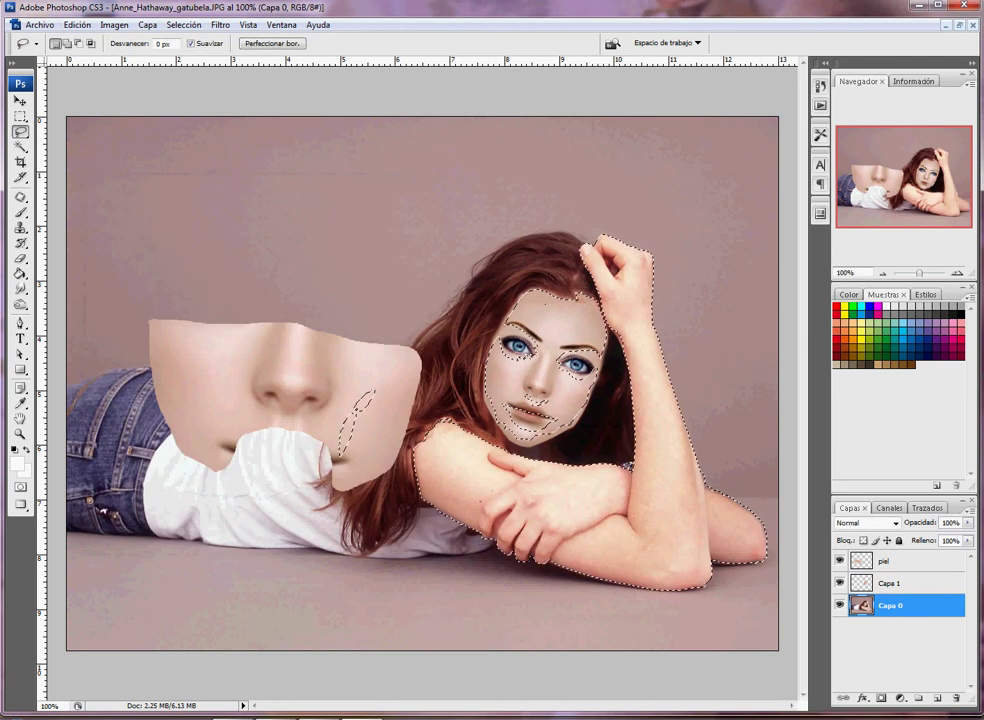
Step: Apply Match Color from this photo's piel layer at Luminance 106 to the selected arm skin
key(w)
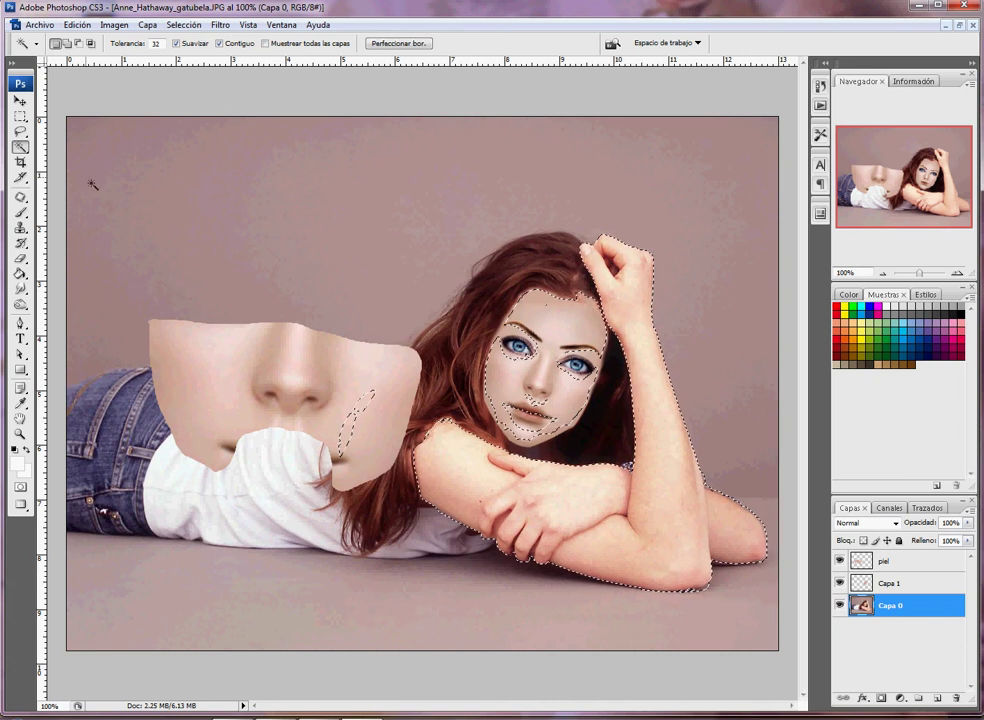
click(113, 24)
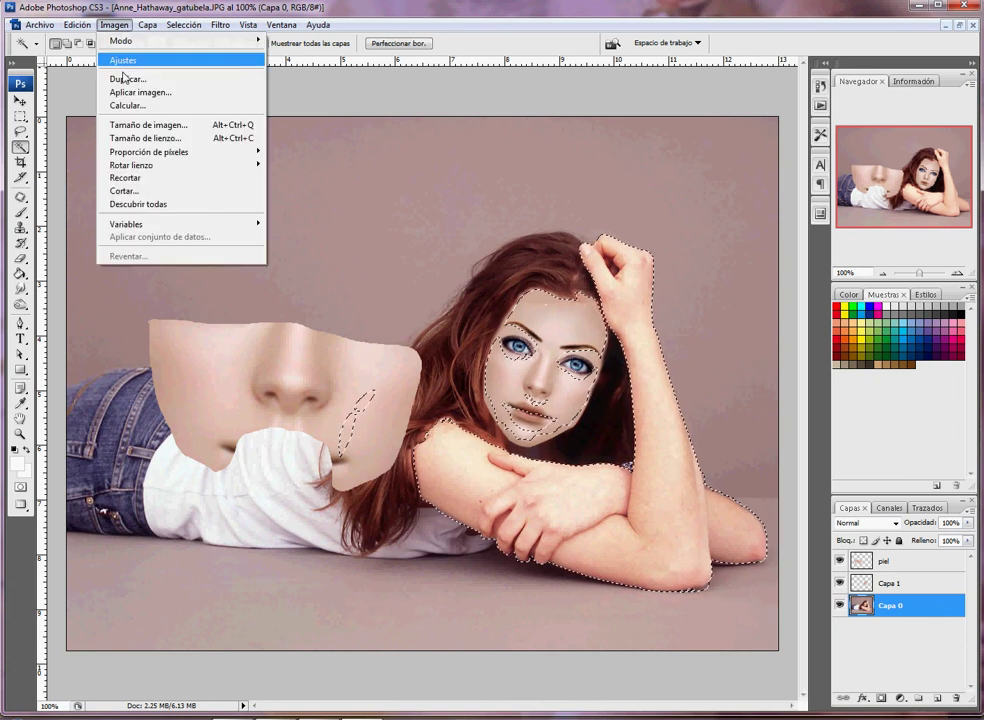
mouse_move(124, 60)
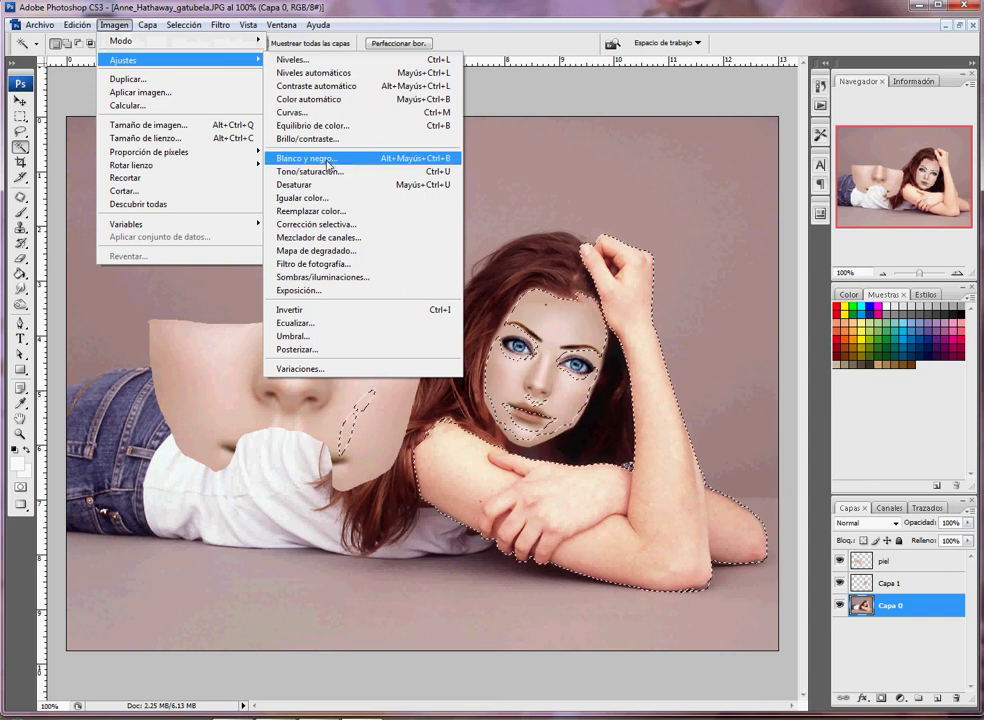
click(318, 199)
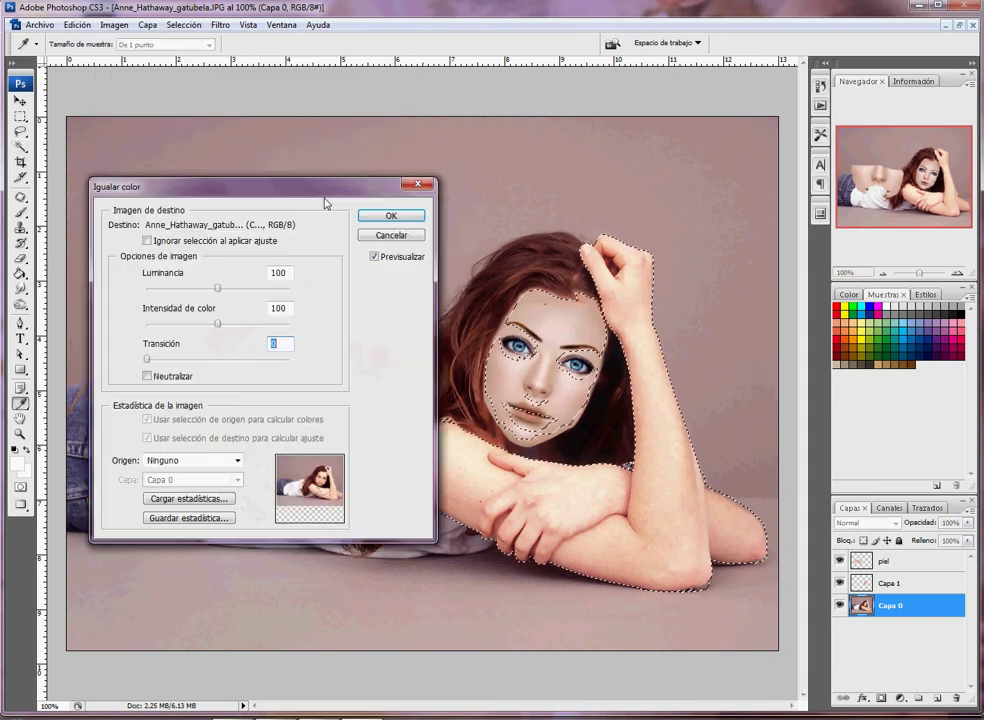
click(224, 462)
click(215, 485)
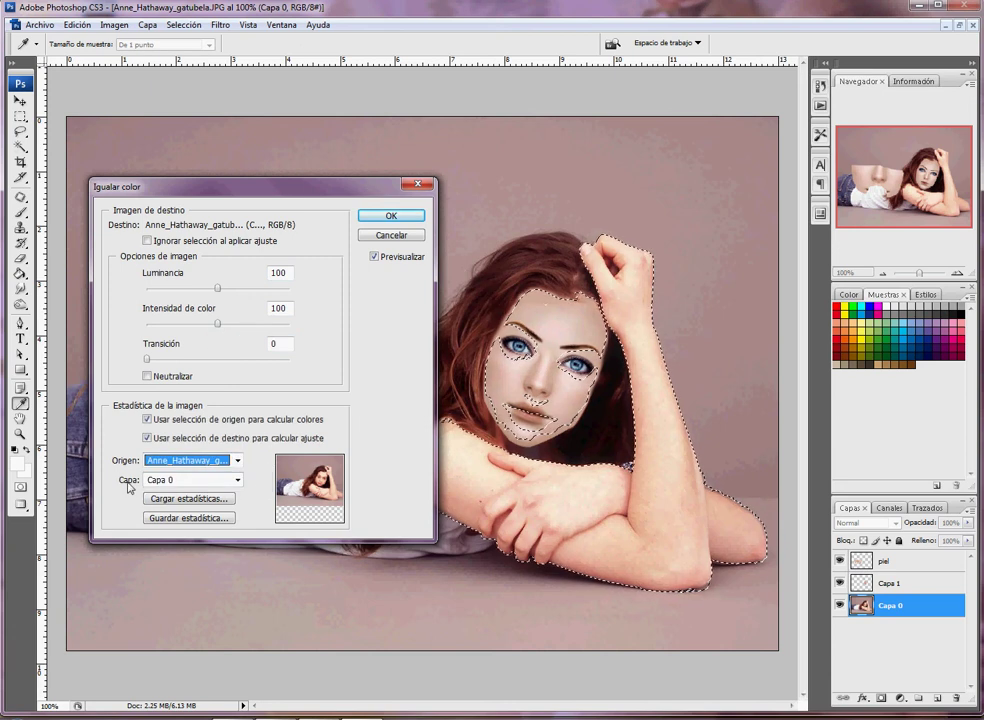
click(200, 480)
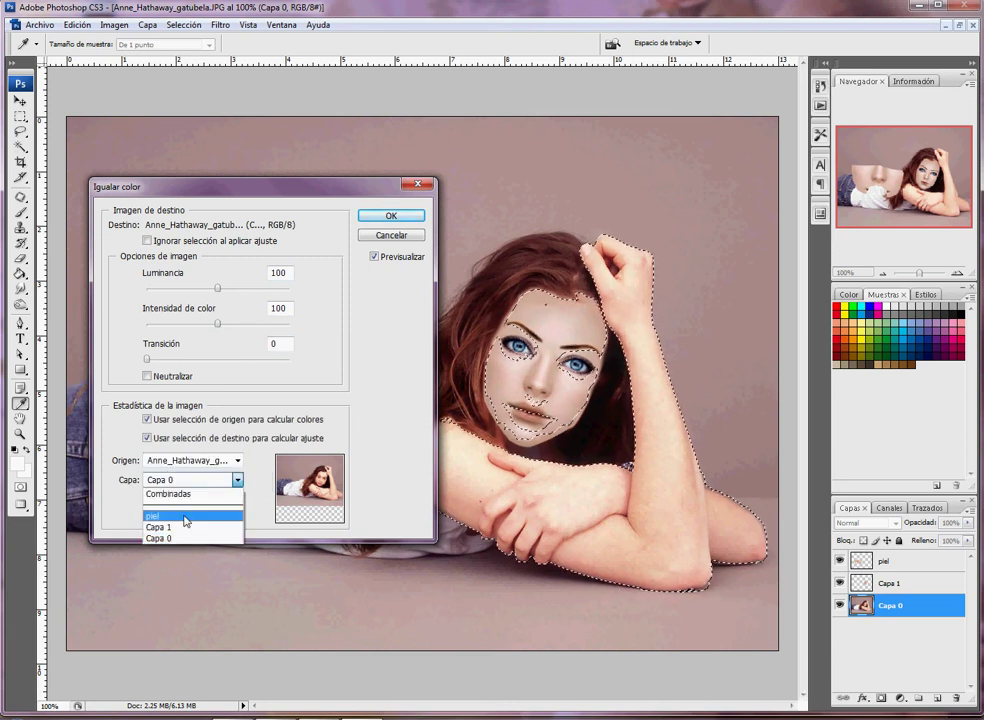
click(212, 517)
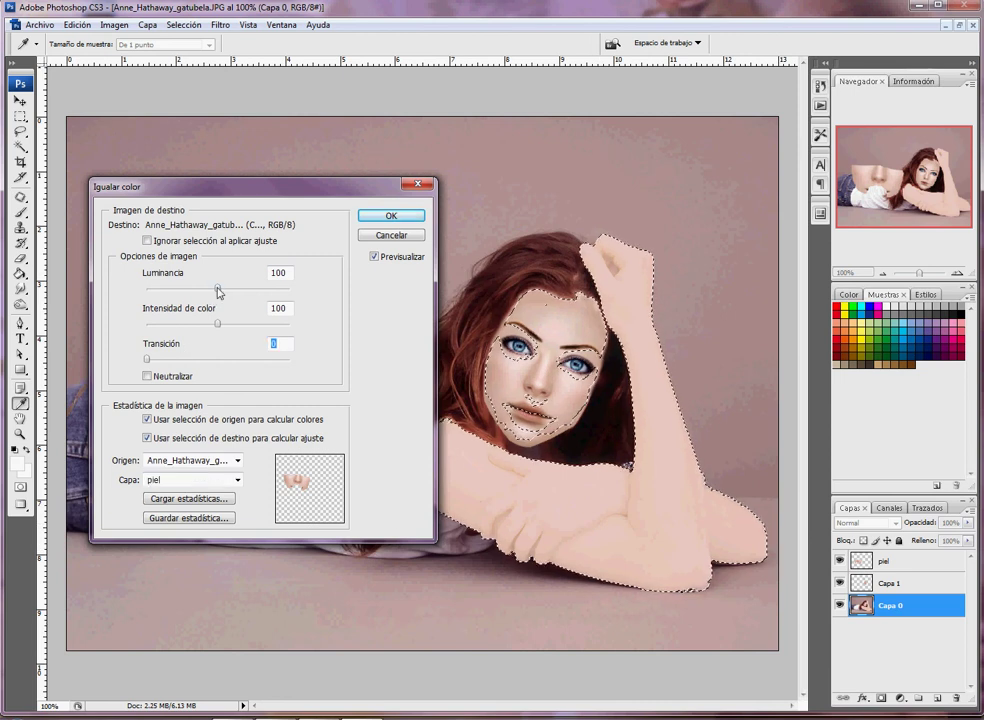
drag(217, 288, 228, 293)
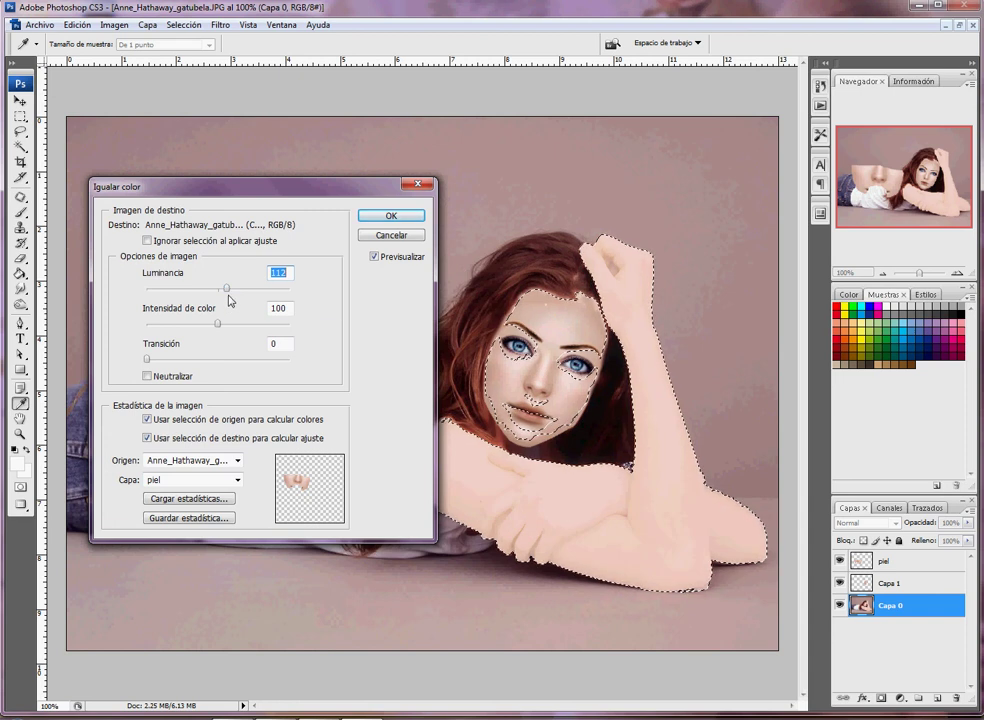
drag(227, 293, 223, 293)
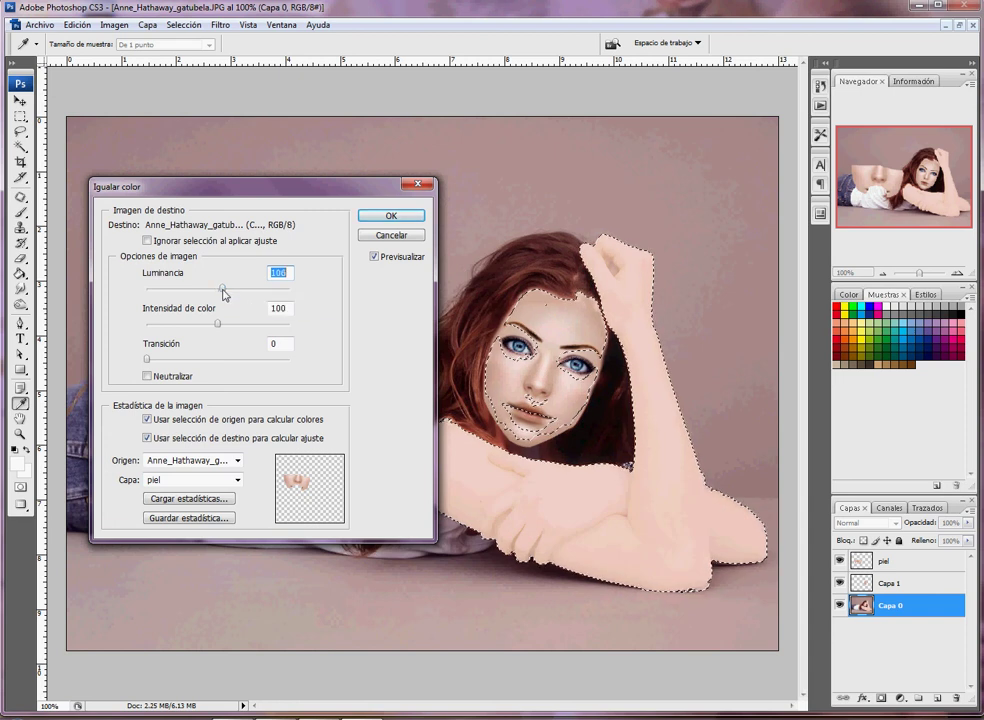
click(391, 216)
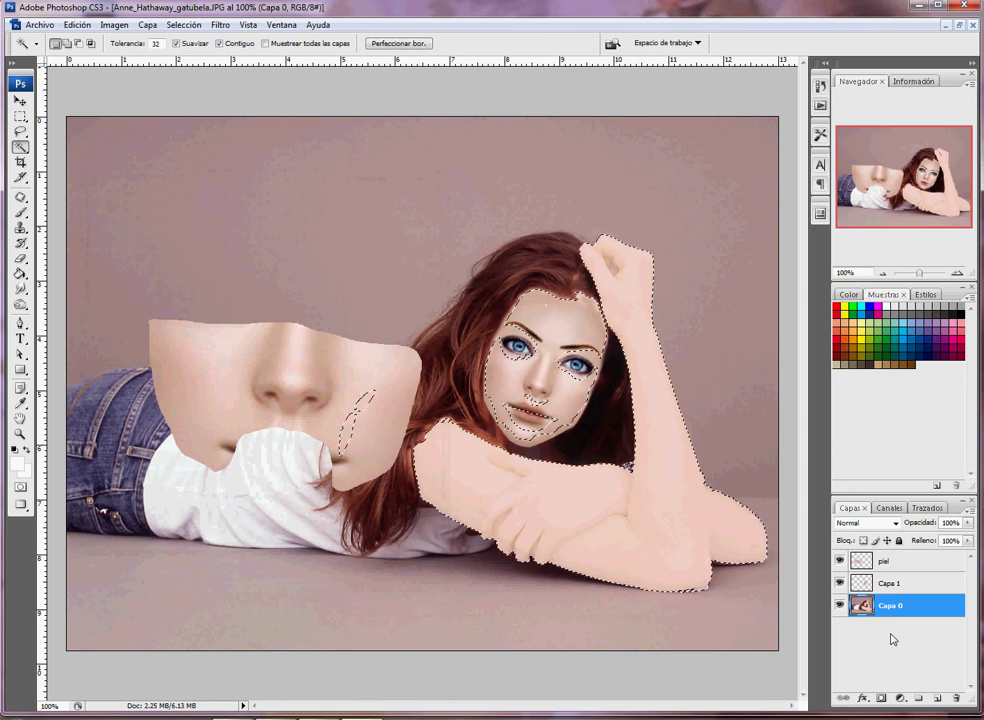
Step: Hide the piel layer, dodge the finger creases and arm below the chin, then deselect
click(20, 305)
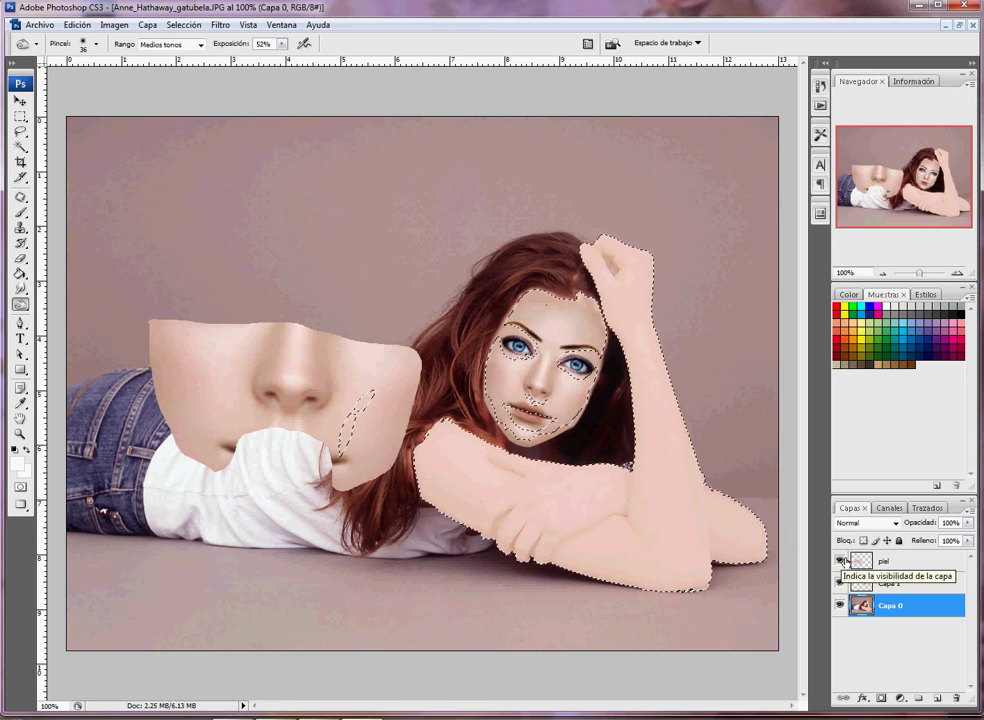
click(841, 561)
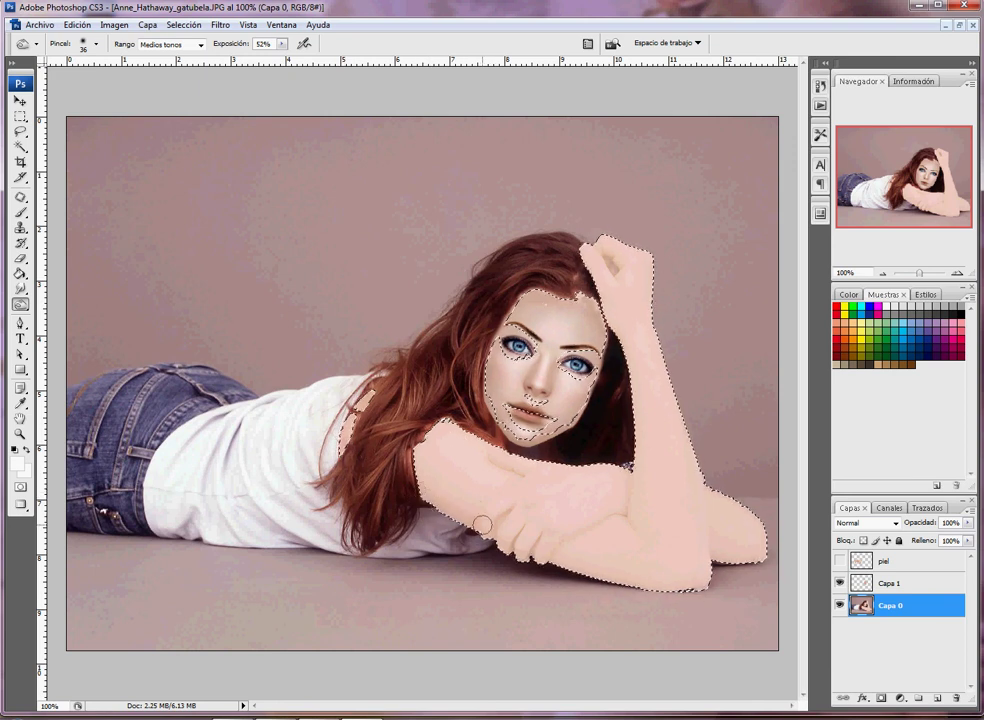
mouse_move(510, 542)
mouse_down()
mouse_move(510, 518)
mouse_move(494, 527)
mouse_move(516, 538)
mouse_move(510, 567)
mouse_up()
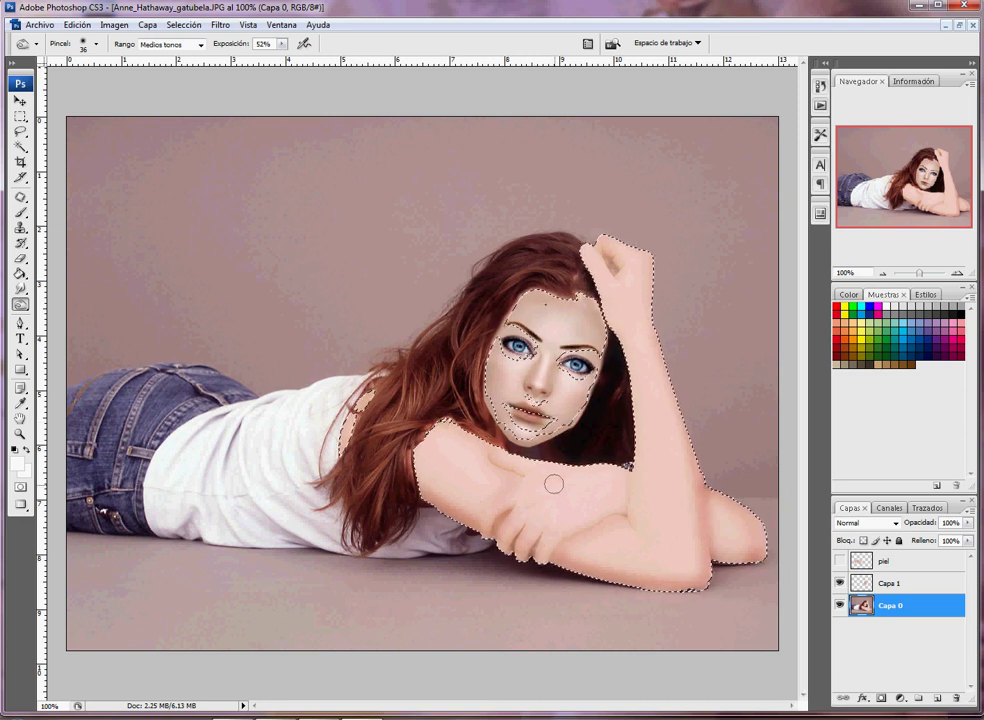
drag(514, 454, 608, 469)
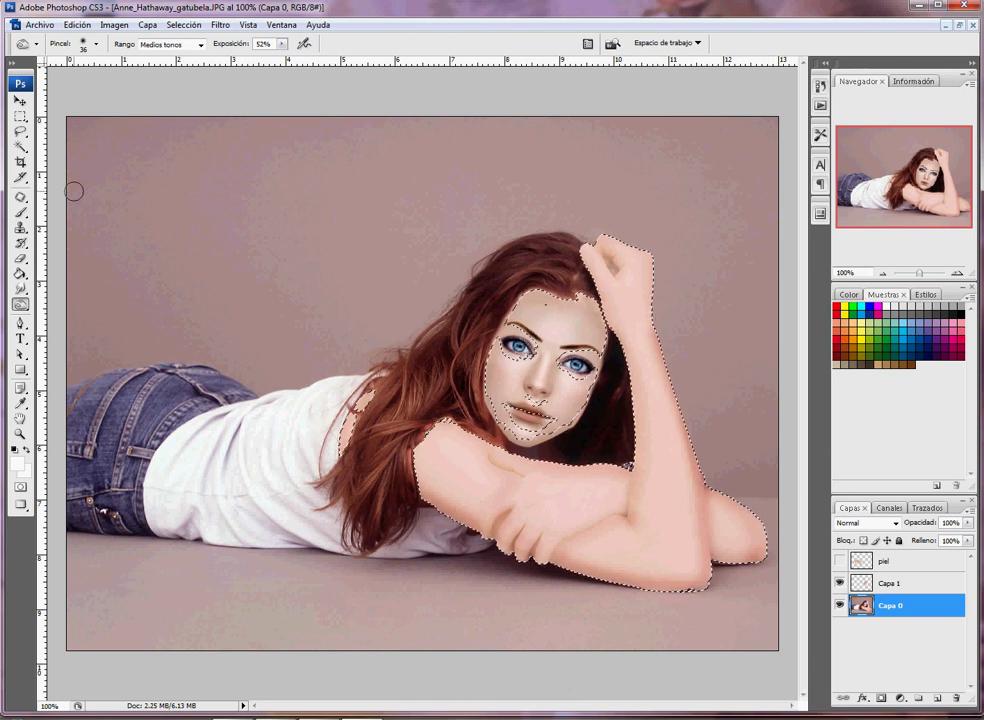
key(ctrl+d)
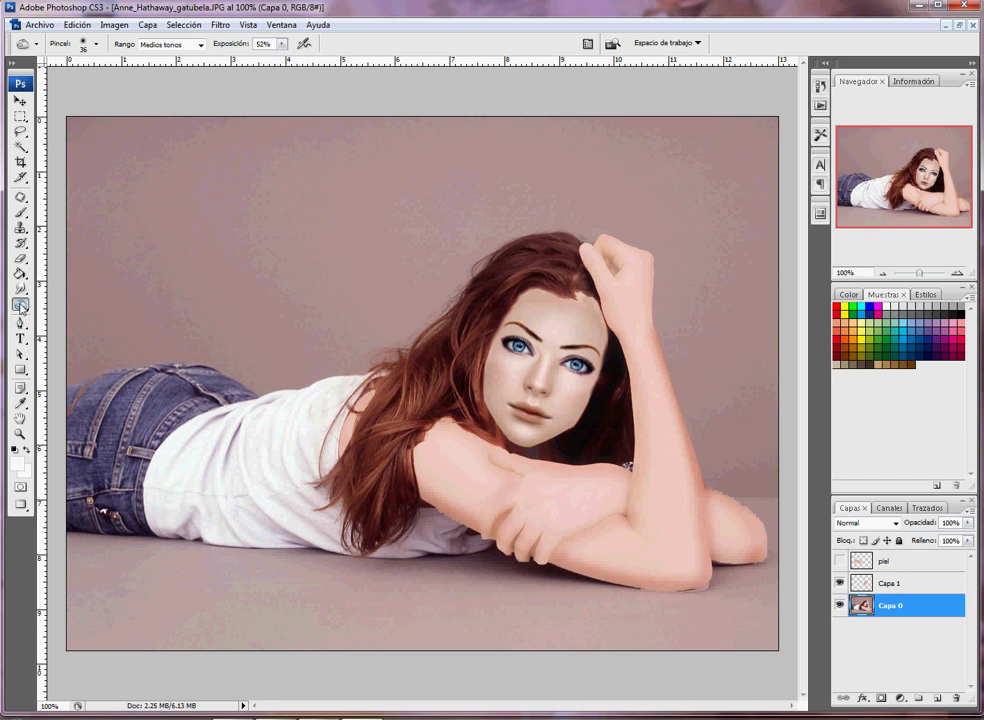
Step: Switch to the Burn tool at 65 px and shade along the upper arm and forearm
drag(20, 306, 63, 318)
click(79, 42)
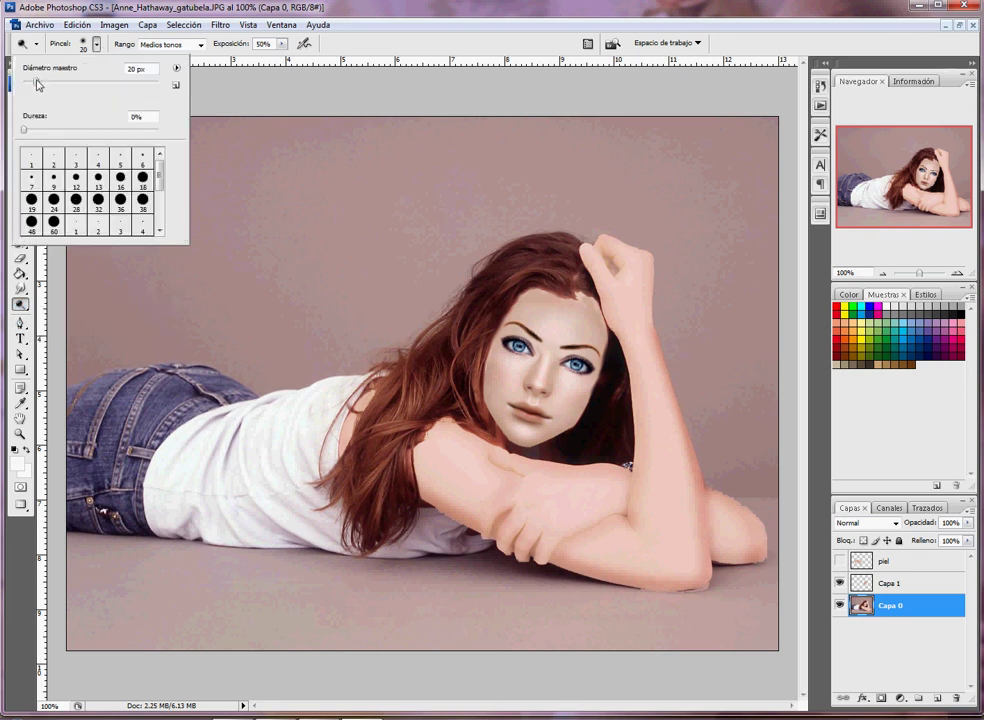
drag(37, 84, 66, 85)
click(630, 338)
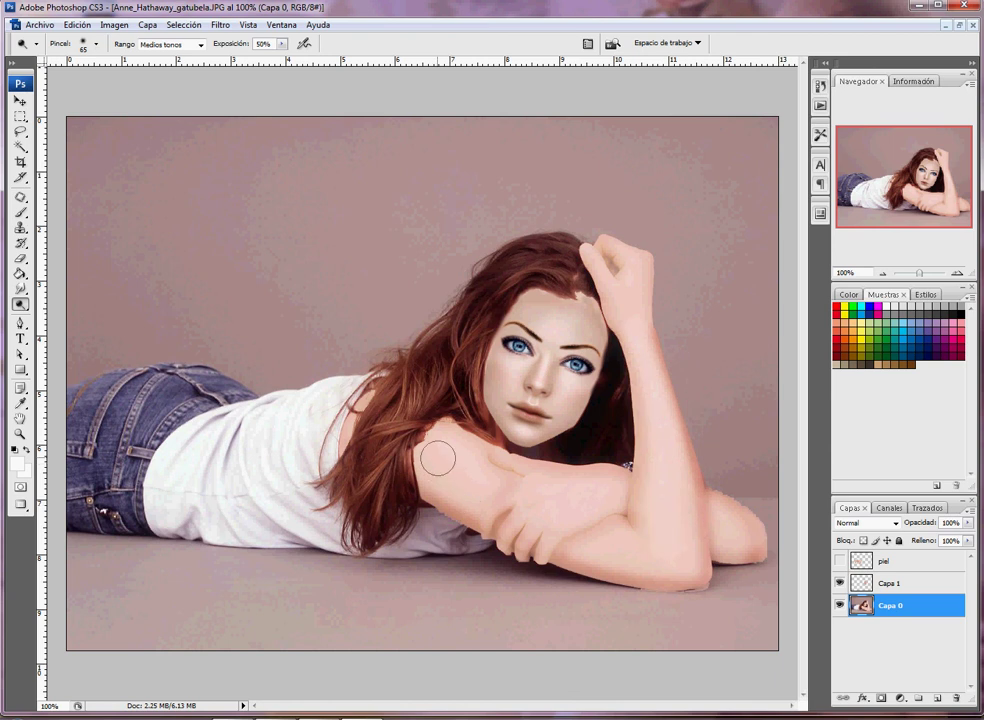
mouse_move(549, 494)
mouse_down()
mouse_move(606, 487)
mouse_move(589, 536)
mouse_move(679, 558)
mouse_move(635, 275)
mouse_move(614, 292)
mouse_up()
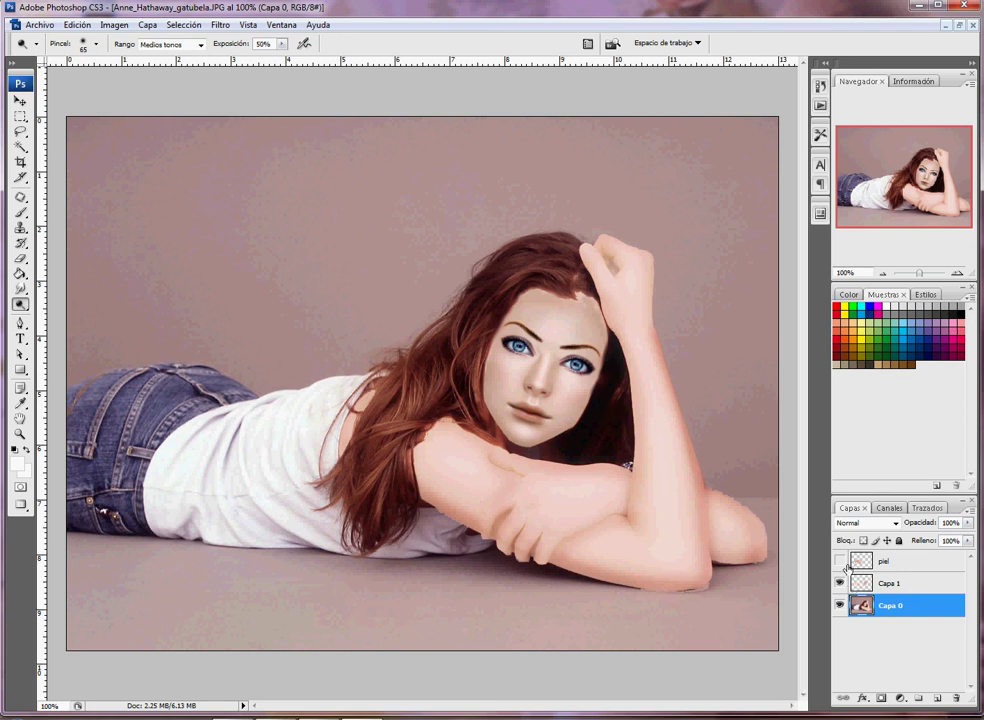
Step: Show and select the piel layer, then delete it with the trash icon, confirming Sí
click(840, 561)
click(923, 563)
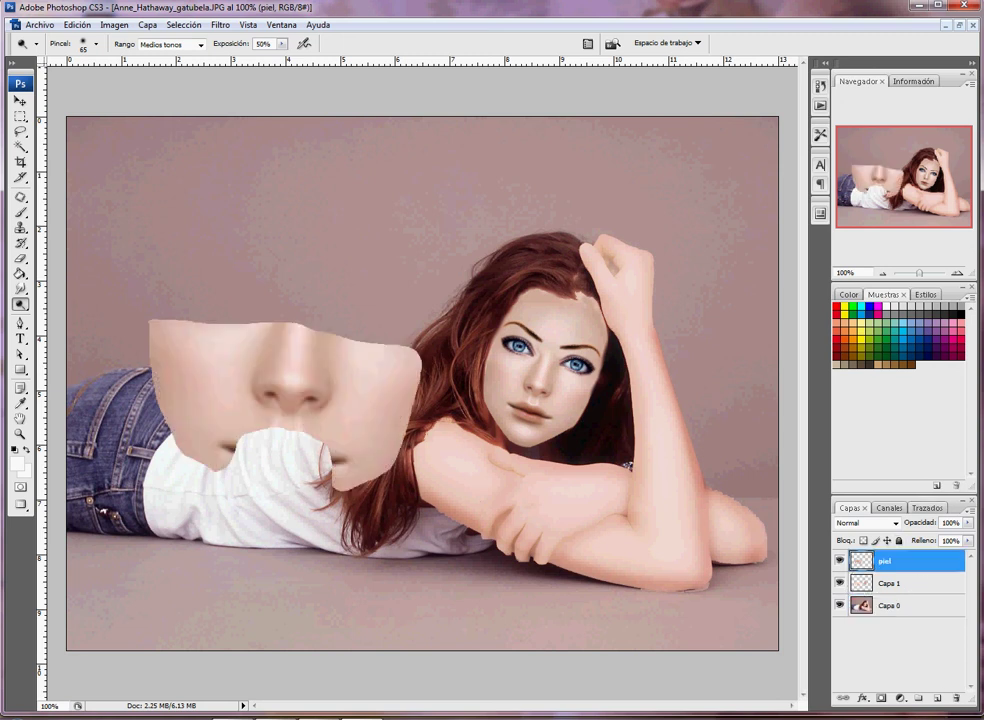
click(958, 703)
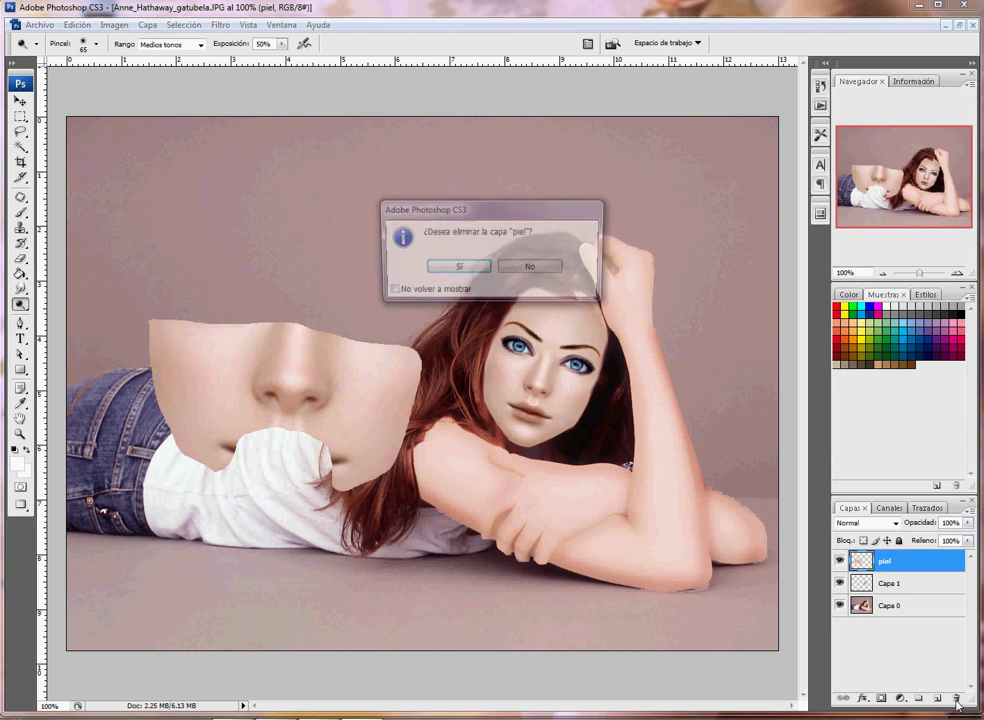
click(474, 264)
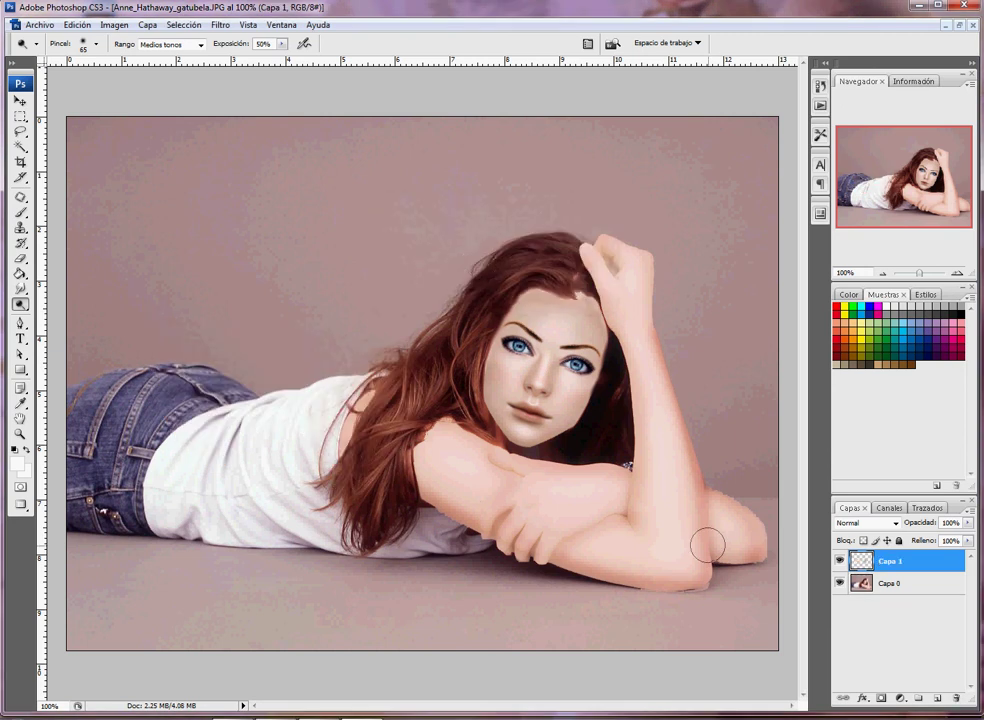